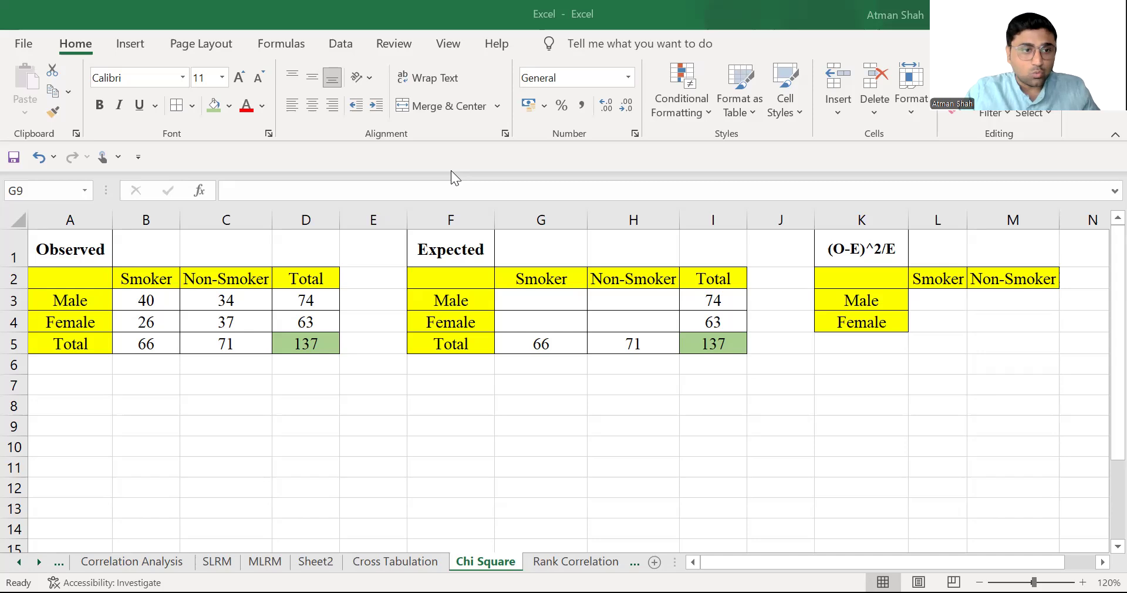
Handwrite "Gender" in red ink below the tables, with branches leading to M and F.
{"action": "left_click_drag", "start_coordinate": [54, 305], "coordinate": [94, 322]}
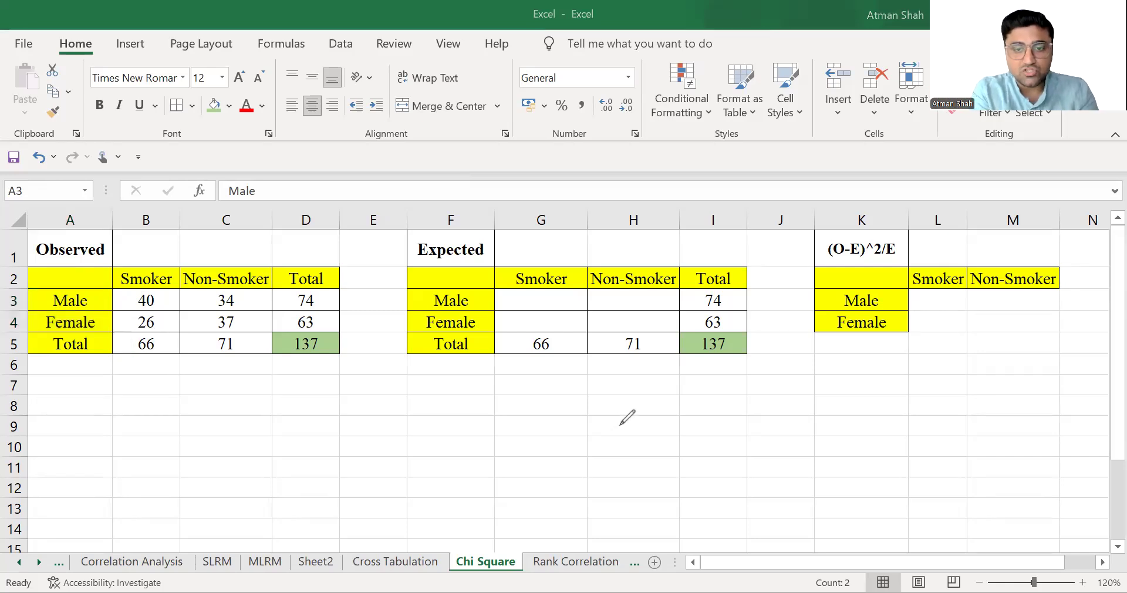
{"action": "mouse_move", "coordinate": [623, 413]}
{"action": "left_mouse_down"}
{"action": "mouse_move", "coordinate": [645, 449]}
{"action": "mouse_move", "coordinate": [691, 424]}
{"action": "mouse_move", "coordinate": [710, 433]}
{"action": "mouse_move", "coordinate": [774, 411]}
{"action": "mouse_move", "coordinate": [825, 374]}
{"action": "left_mouse_up"}
{"action": "left_click_drag", "start_coordinate": [783, 424], "coordinate": [806, 438]}
{"action": "left_click_drag", "start_coordinate": [840, 369], "coordinate": [861, 388]}
{"action": "left_click_drag", "start_coordinate": [839, 422], "coordinate": [836, 451]}
{"action": "mouse_move", "coordinate": [840, 424]}
{"action": "left_mouse_down"}
{"action": "mouse_move", "coordinate": [855, 420]}
{"action": "mouse_move", "coordinate": [852, 435]}
{"action": "left_mouse_up"}
{"action": "left_click_drag", "start_coordinate": [764, 415], "coordinate": [783, 425]}
Handwrite "Smoking" with branches to a tick and a cross, linked to Gender by a curve, and clear the ink notes.
{"action": "mouse_move", "coordinate": [676, 489]}
{"action": "left_mouse_down"}
{"action": "mouse_move", "coordinate": [668, 515]}
{"action": "mouse_move", "coordinate": [714, 511]}
{"action": "left_mouse_up"}
{"action": "mouse_move", "coordinate": [727, 497]}
{"action": "left_mouse_down"}
{"action": "mouse_move", "coordinate": [747, 513]}
{"action": "mouse_move", "coordinate": [800, 497]}
{"action": "mouse_move", "coordinate": [807, 519]}
{"action": "left_mouse_up"}
{"action": "mouse_move", "coordinate": [877, 459]}
{"action": "left_mouse_down"}
{"action": "mouse_move", "coordinate": [836, 490]}
{"action": "mouse_move", "coordinate": [879, 509]}
{"action": "left_mouse_up"}
{"action": "left_click_drag", "start_coordinate": [896, 449], "coordinate": [917, 438]}
{"action": "mouse_move", "coordinate": [898, 499]}
{"action": "left_mouse_down"}
{"action": "mouse_move", "coordinate": [914, 520]}
{"action": "mouse_move", "coordinate": [899, 519]}
{"action": "left_mouse_up"}
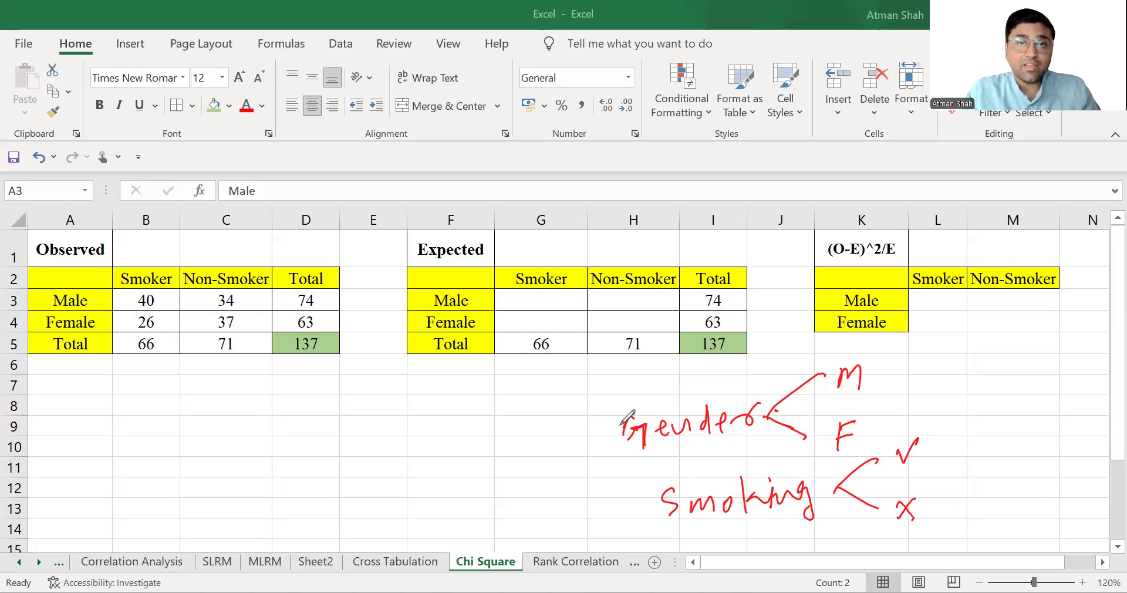
{"action": "mouse_move", "coordinate": [607, 433]}
{"action": "left_mouse_down"}
{"action": "mouse_move", "coordinate": [594, 439]}
{"action": "mouse_move", "coordinate": [632, 508]}
{"action": "left_mouse_up"}
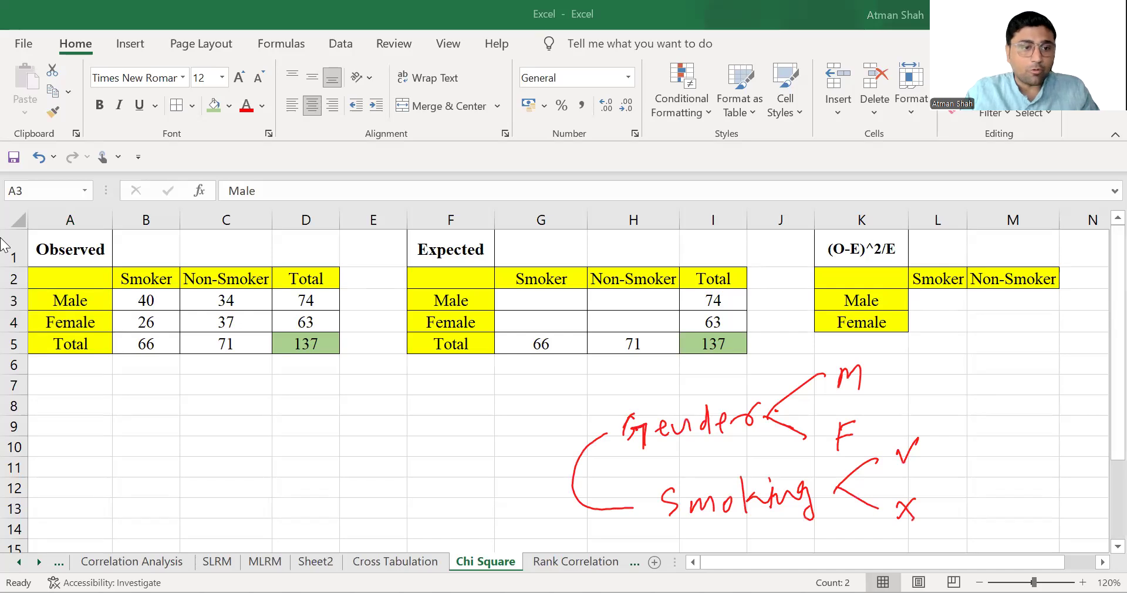
{"action": "left_click", "coordinate": [294, 431]}
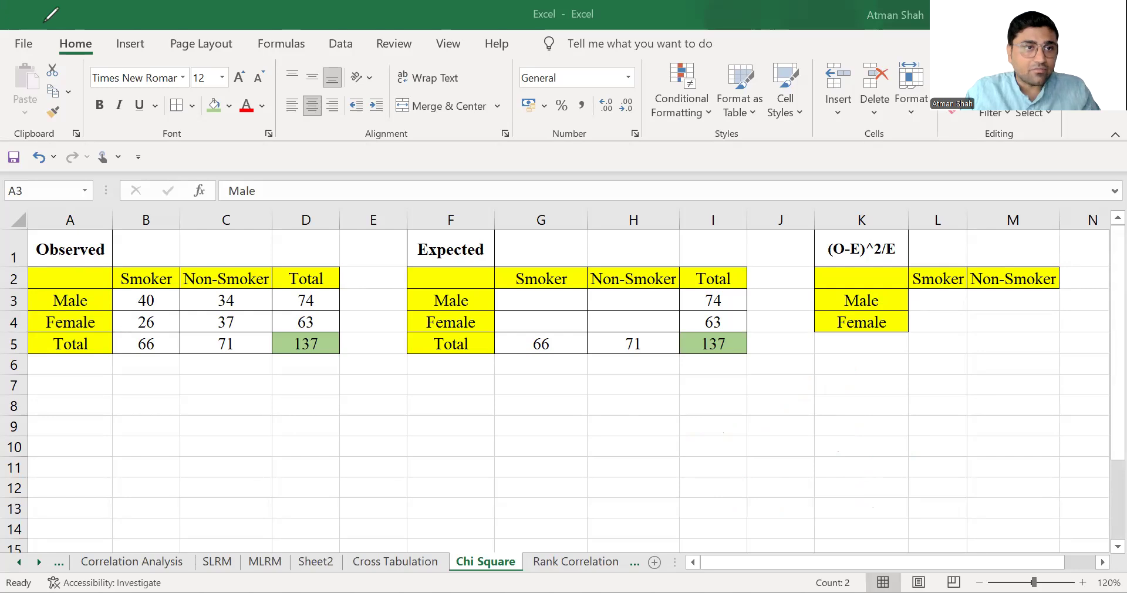
Examine the Observed table in A1:D5 and the Expected table in F1:I5 by selecting each range.
{"action": "left_click_drag", "start_coordinate": [62, 258], "coordinate": [312, 348]}
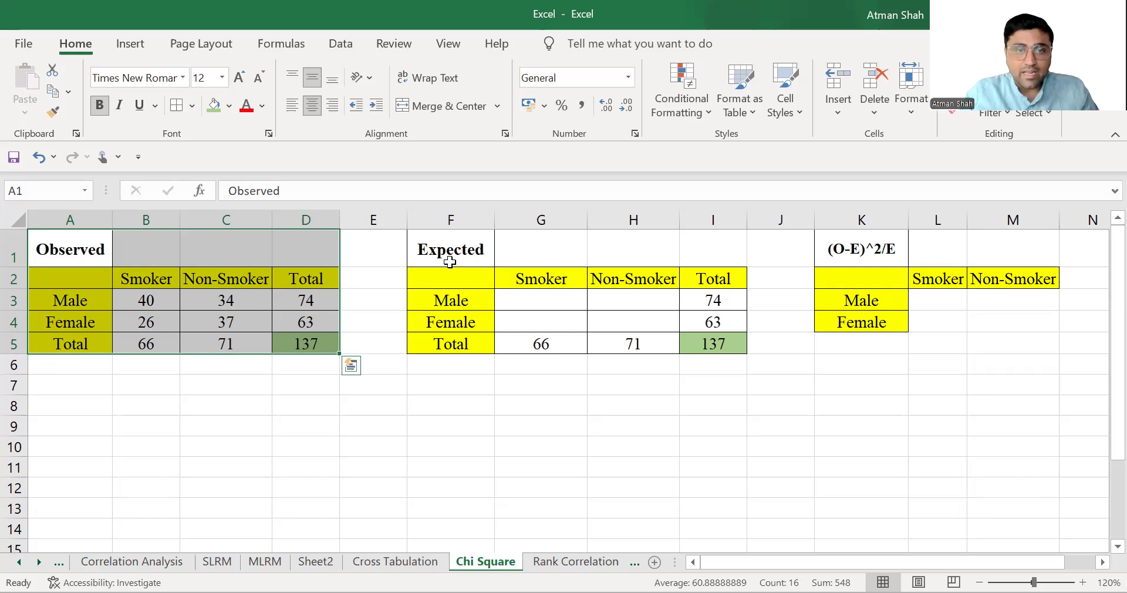
{"action": "left_click_drag", "start_coordinate": [450, 252], "coordinate": [544, 302]}
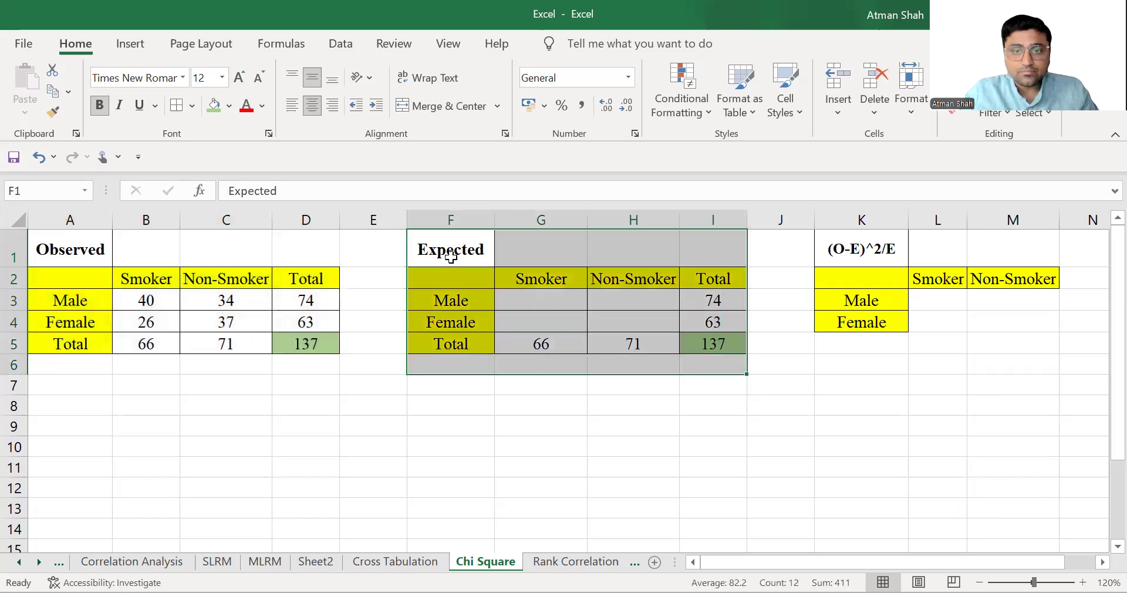
{"action": "left_click_drag", "start_coordinate": [450, 253], "coordinate": [713, 344]}
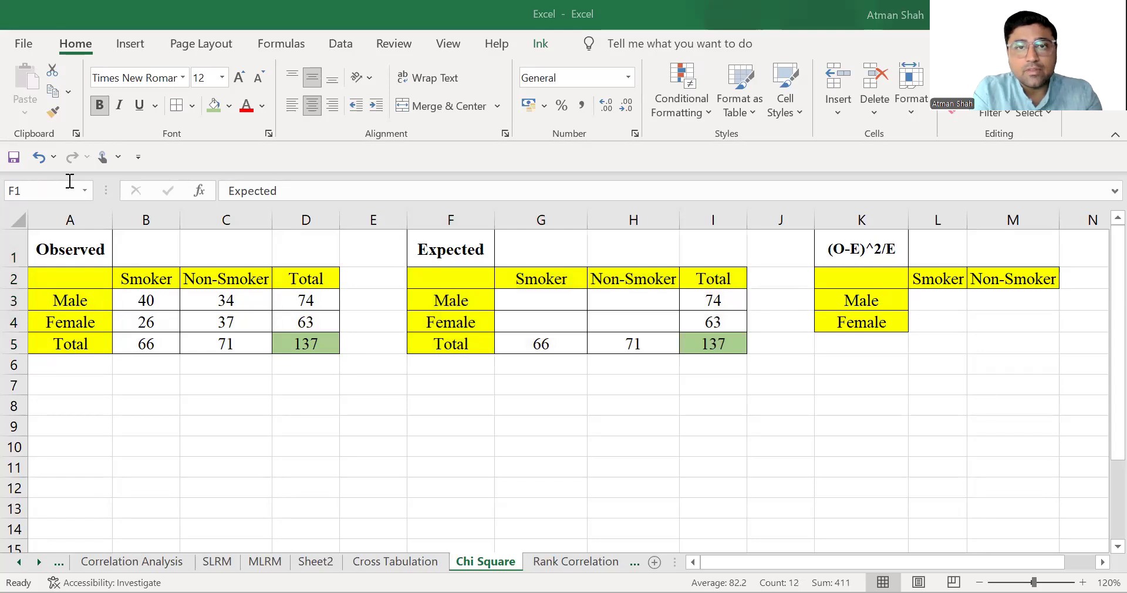
Mark the expected Male Smoker cell with a red ink dot and handwrite "Row Total * Column Total" over "Grand Total" below the tables.
{"action": "left_click", "coordinate": [539, 301]}
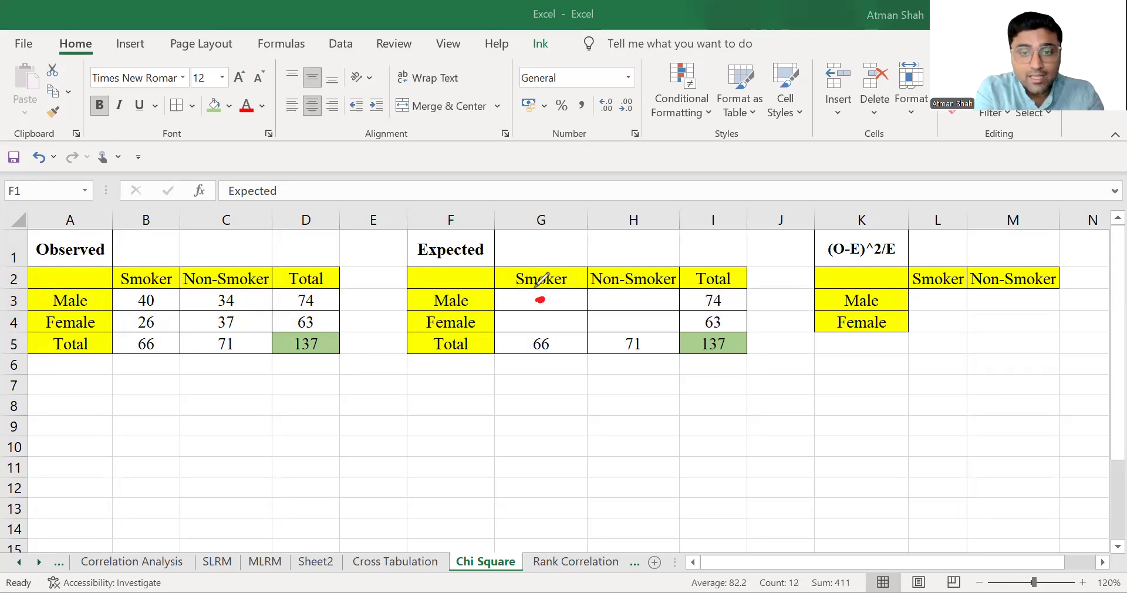
{"action": "left_click_drag", "start_coordinate": [632, 444], "coordinate": [650, 445]}
{"action": "mouse_move", "coordinate": [661, 432]}
{"action": "left_mouse_down"}
{"action": "mouse_move", "coordinate": [662, 444]}
{"action": "mouse_move", "coordinate": [662, 434]}
{"action": "left_mouse_up"}
{"action": "left_click_drag", "start_coordinate": [673, 430], "coordinate": [724, 413]}
{"action": "mouse_move", "coordinate": [710, 419]}
{"action": "left_mouse_down"}
{"action": "mouse_move", "coordinate": [710, 445]}
{"action": "mouse_move", "coordinate": [726, 434]}
{"action": "left_mouse_up"}
{"action": "mouse_move", "coordinate": [741, 412]}
{"action": "left_mouse_down"}
{"action": "mouse_move", "coordinate": [740, 447]}
{"action": "mouse_move", "coordinate": [754, 427]}
{"action": "left_mouse_up"}
{"action": "left_click_drag", "start_coordinate": [757, 433], "coordinate": [769, 453]}
{"action": "left_click_drag", "start_coordinate": [792, 412], "coordinate": [790, 434]}
{"action": "mouse_move", "coordinate": [785, 423]}
{"action": "left_mouse_down"}
{"action": "mouse_move", "coordinate": [800, 418]}
{"action": "mouse_move", "coordinate": [798, 430]}
{"action": "left_mouse_up"}
{"action": "left_click_drag", "start_coordinate": [827, 418], "coordinate": [826, 445]}
{"action": "left_click_drag", "start_coordinate": [836, 432], "coordinate": [850, 446]}
{"action": "left_click_drag", "start_coordinate": [859, 430], "coordinate": [867, 442]}
{"action": "left_click_drag", "start_coordinate": [873, 433], "coordinate": [891, 442]}
{"action": "left_click_drag", "start_coordinate": [896, 443], "coordinate": [939, 414]}
{"action": "mouse_move", "coordinate": [930, 417]}
{"action": "left_mouse_down"}
{"action": "mouse_move", "coordinate": [928, 446]}
{"action": "mouse_move", "coordinate": [938, 442]}
{"action": "left_mouse_up"}
{"action": "left_click_drag", "start_coordinate": [950, 418], "coordinate": [952, 445]}
{"action": "left_click_drag", "start_coordinate": [945, 429], "coordinate": [960, 427]}
{"action": "left_click_drag", "start_coordinate": [969, 433], "coordinate": [975, 444]}
{"action": "left_click_drag", "start_coordinate": [984, 417], "coordinate": [978, 452]}
{"action": "left_click_drag", "start_coordinate": [639, 465], "coordinate": [985, 463]}
{"action": "mouse_move", "coordinate": [739, 481]}
{"action": "left_mouse_down"}
{"action": "mouse_move", "coordinate": [738, 502]}
{"action": "mouse_move", "coordinate": [745, 494]}
{"action": "left_mouse_up"}
{"action": "left_click_drag", "start_coordinate": [753, 488], "coordinate": [790, 495]}
{"action": "left_click_drag", "start_coordinate": [797, 482], "coordinate": [812, 496]}
{"action": "mouse_move", "coordinate": [825, 486]}
{"action": "left_mouse_down"}
{"action": "mouse_move", "coordinate": [830, 496]}
{"action": "mouse_move", "coordinate": [877, 474]}
{"action": "left_mouse_up"}
{"action": "mouse_move", "coordinate": [863, 478]}
{"action": "left_mouse_down"}
{"action": "mouse_move", "coordinate": [863, 497]}
{"action": "mouse_move", "coordinate": [877, 496]}
{"action": "left_mouse_up"}
{"action": "mouse_move", "coordinate": [895, 473]}
{"action": "left_mouse_down"}
{"action": "mouse_move", "coordinate": [891, 498]}
{"action": "mouse_move", "coordinate": [904, 478]}
{"action": "left_mouse_up"}
{"action": "left_click_drag", "start_coordinate": [911, 484], "coordinate": [915, 497]}
{"action": "left_click_drag", "start_coordinate": [922, 472], "coordinate": [924, 500]}
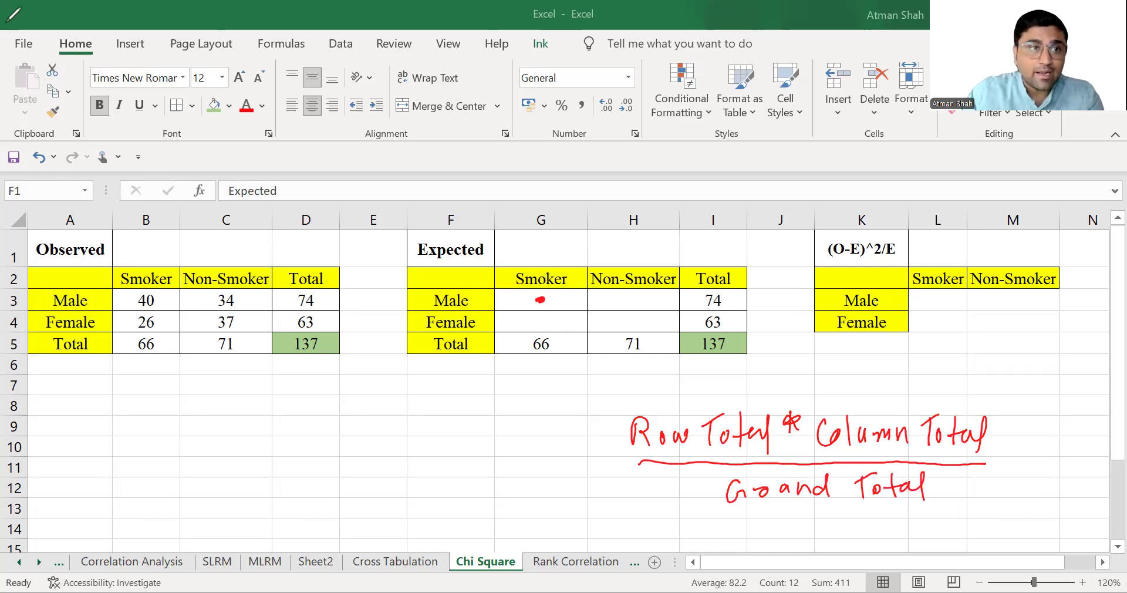
Erase the red ink dot from cell G3, keeping the handwritten expected-value formula.
{"action": "left_click", "coordinate": [6, 23]}
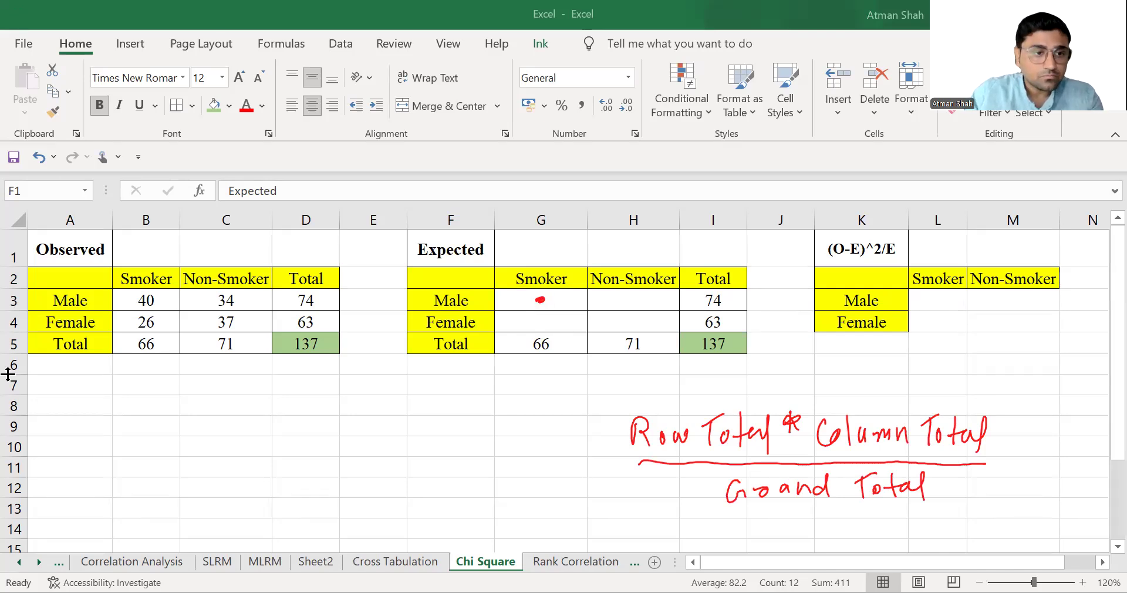
{"action": "left_click", "coordinate": [540, 299]}
{"action": "left_click", "coordinate": [8, 374]}
Calculate the expected Male Smoker count in cell G3 with the formula =(I3*G5)/I5.
{"action": "left_click", "coordinate": [540, 299]}
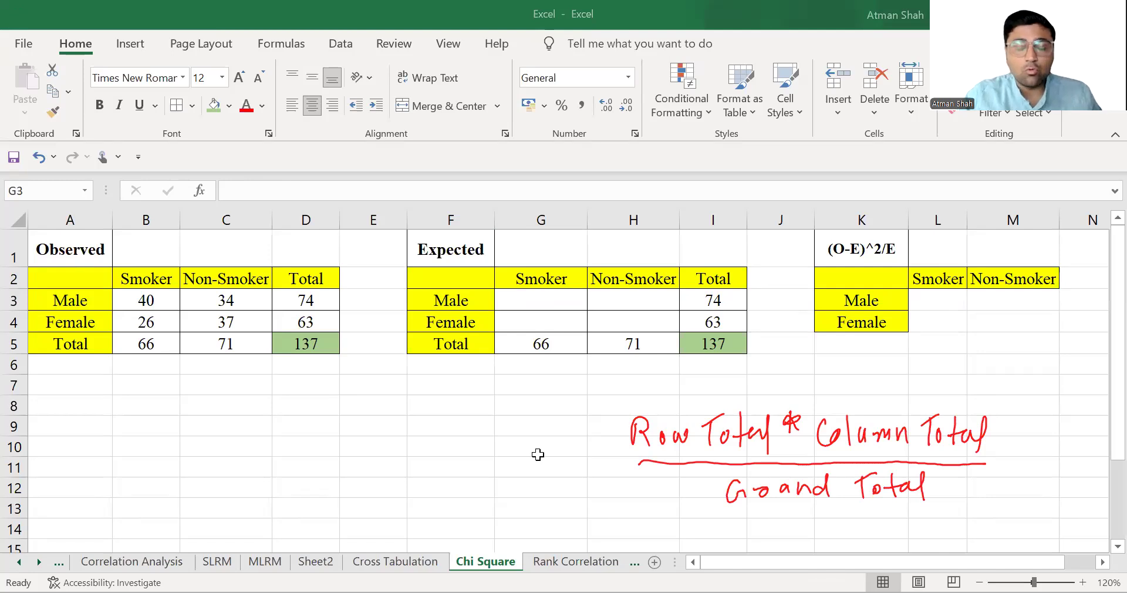
{"action": "type", "text": "=("}
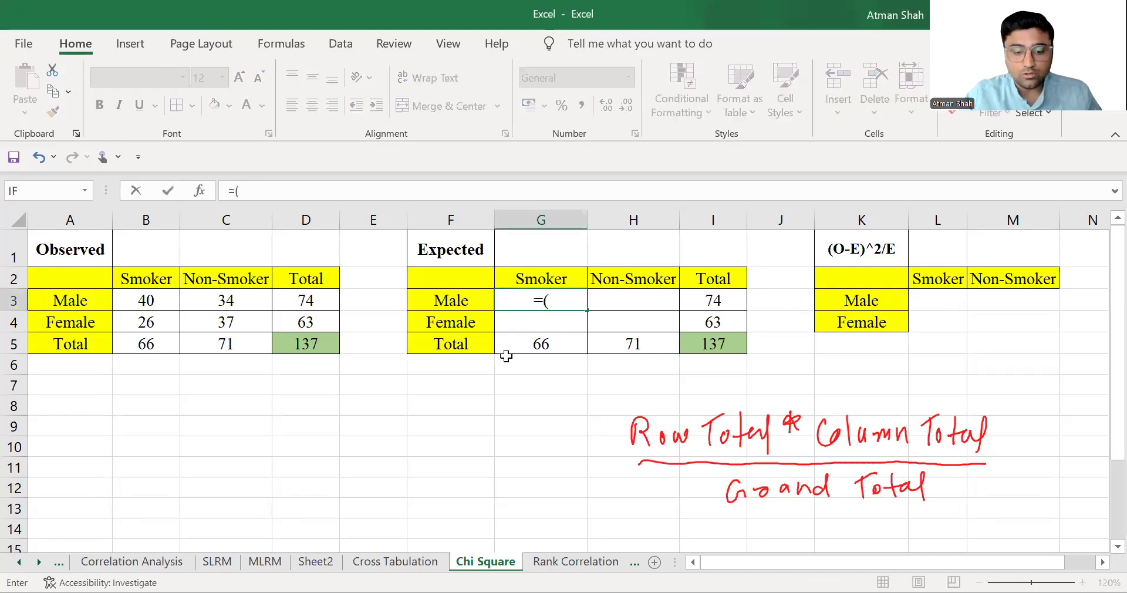
{"action": "key", "text": "Right"}
{"action": "key", "text": "Right"}
{"action": "type", "text": "*"}
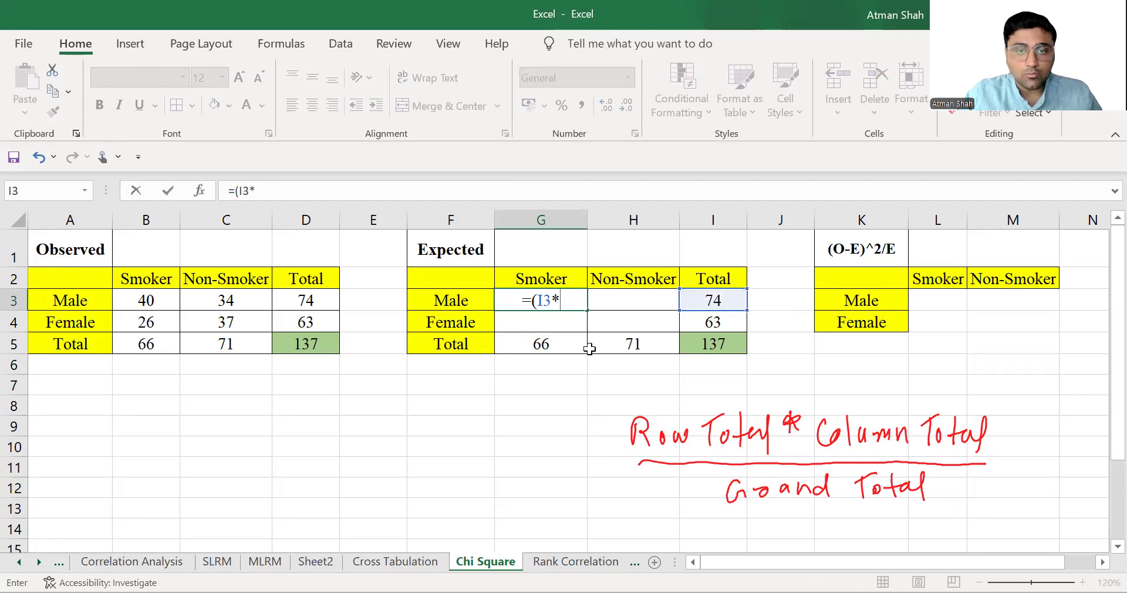
{"action": "left_click", "coordinate": [546, 345]}
{"action": "type", "text": ")"}
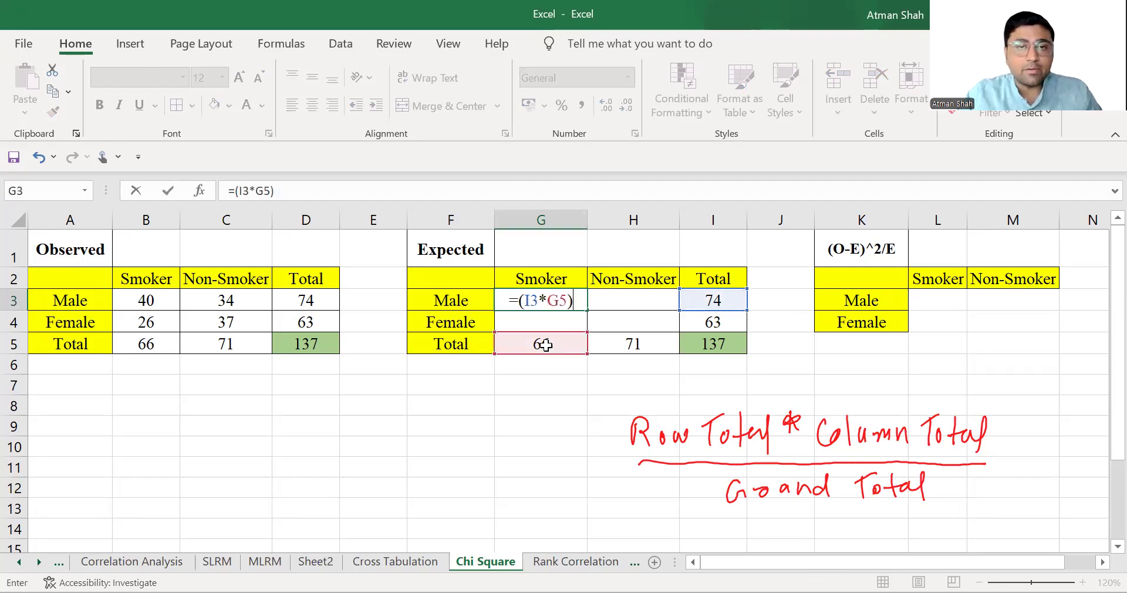
{"action": "type", "text": "/I5"}
{"action": "key", "text": "Return"}
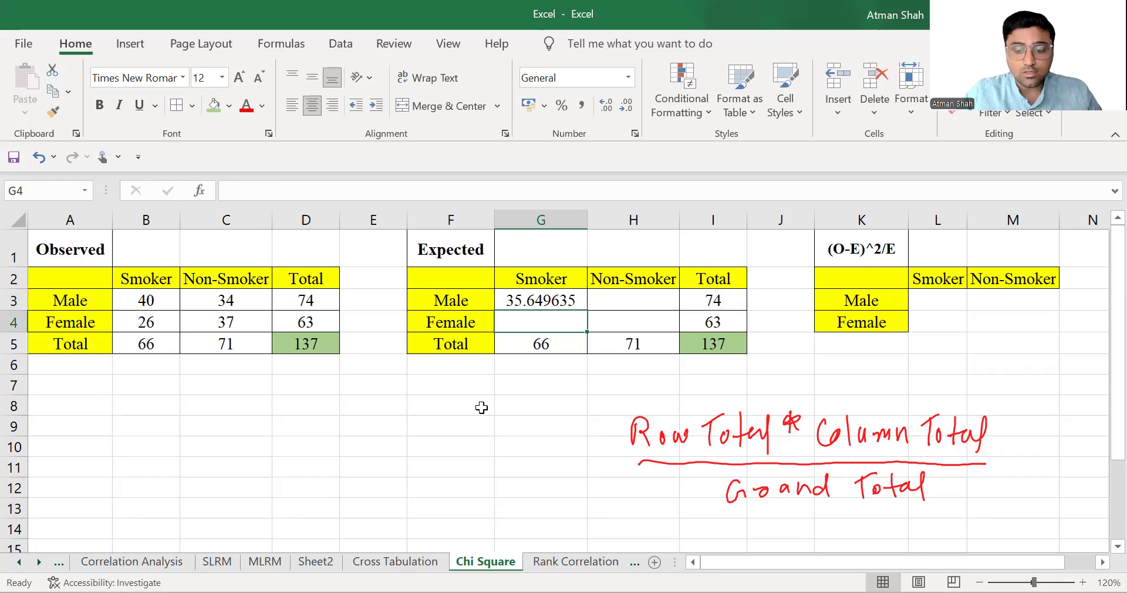
Calculate the expected Female Smoker count in cell G4 with the formula =(I4*G5)/I5.
{"action": "type", "text": "=("}
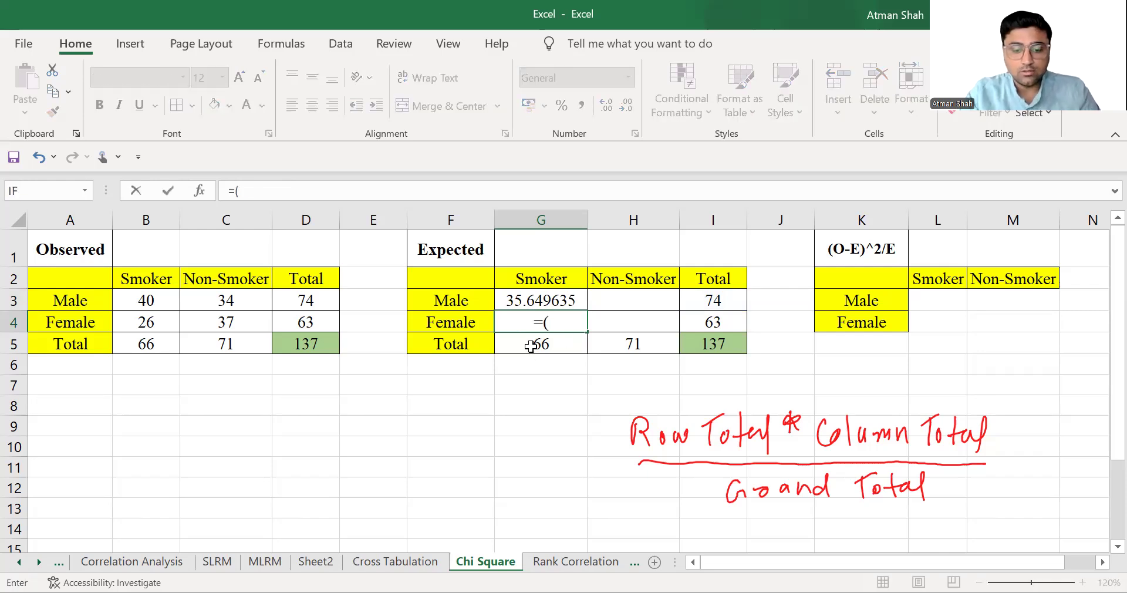
{"action": "key", "text": "Right"}
{"action": "key", "text": "Right"}
{"action": "type", "text": "*"}
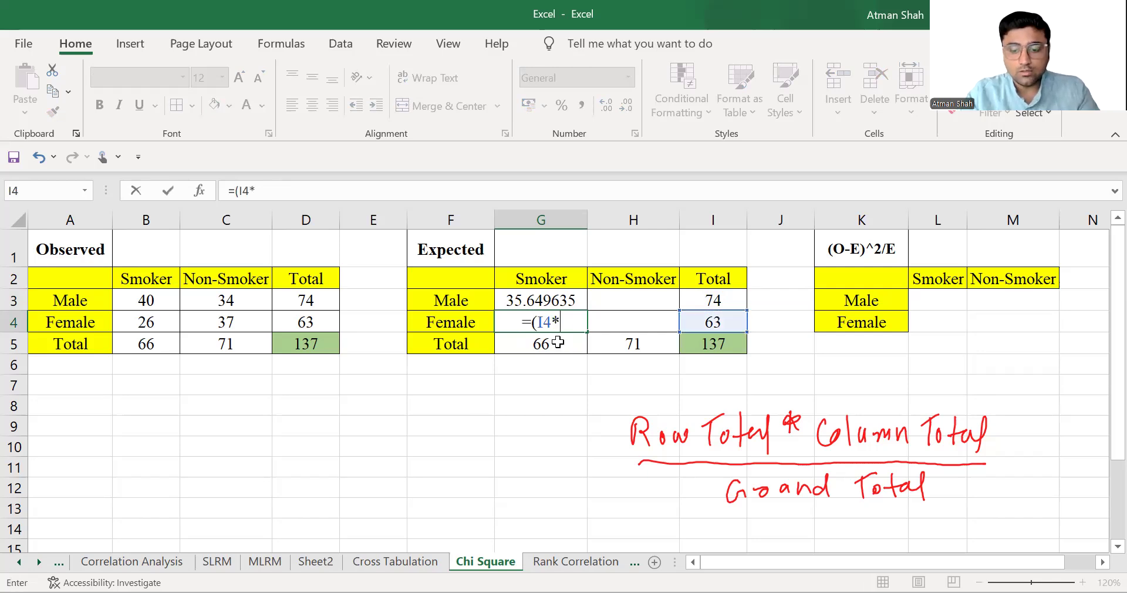
{"action": "left_click", "coordinate": [556, 343]}
{"action": "type", "text": ")/"}
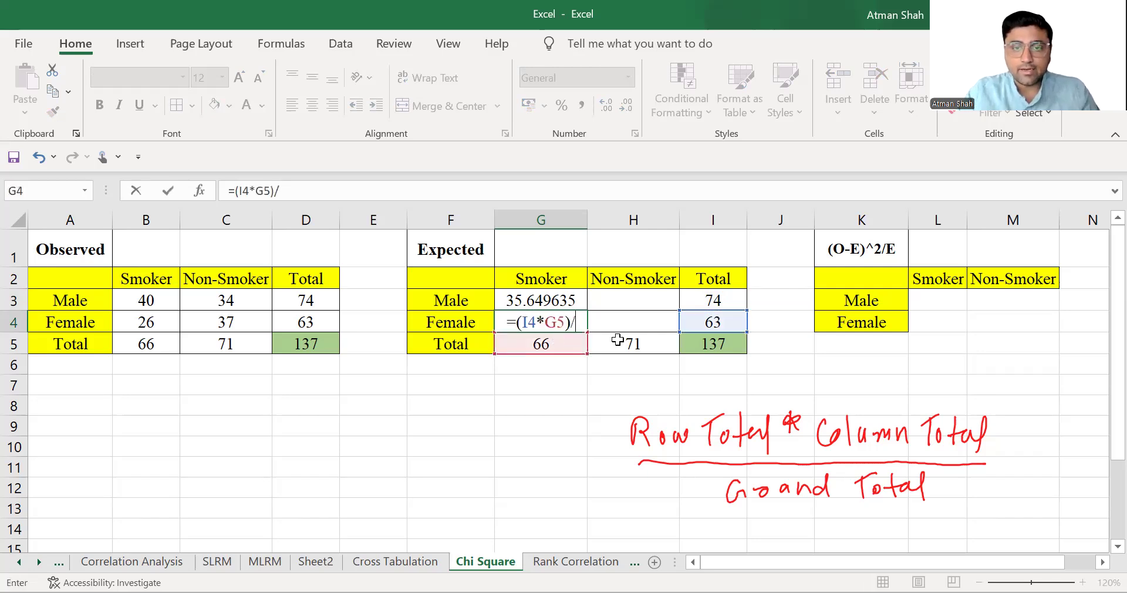
{"action": "type", "text": "I5"}
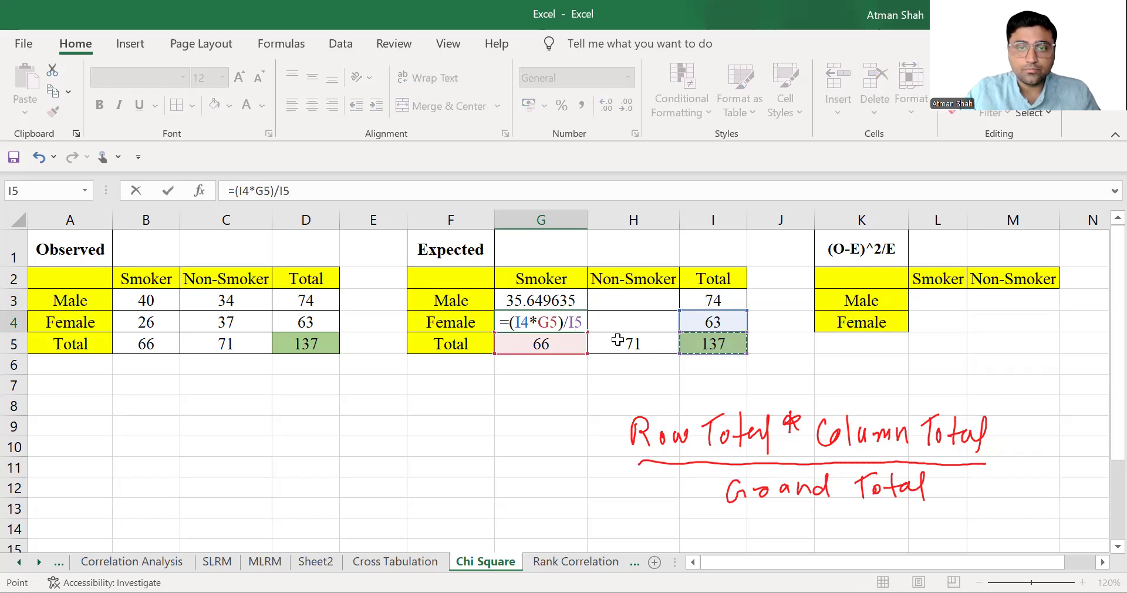
{"action": "key", "text": "Return"}
Calculate the expected Male Non-Smoker count in cell H3 with the formula =(I3*H5)/I5.
{"action": "left_click", "coordinate": [620, 305]}
{"action": "double_click", "coordinate": [620, 305]}
{"action": "type", "text": "=("}
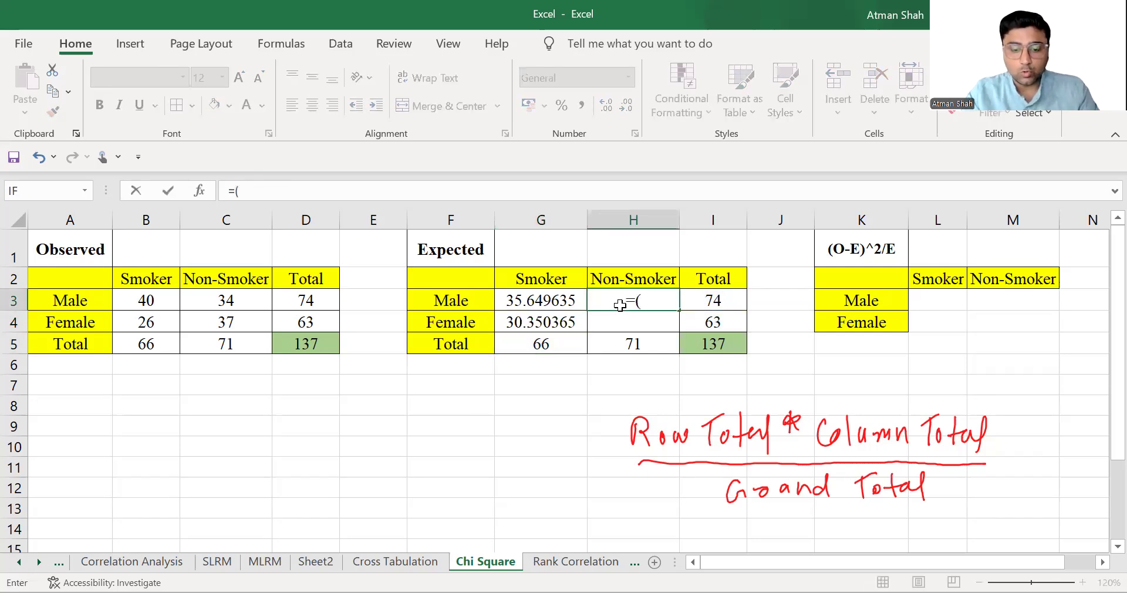
{"action": "key", "text": "Right"}
{"action": "type", "text": "*"}
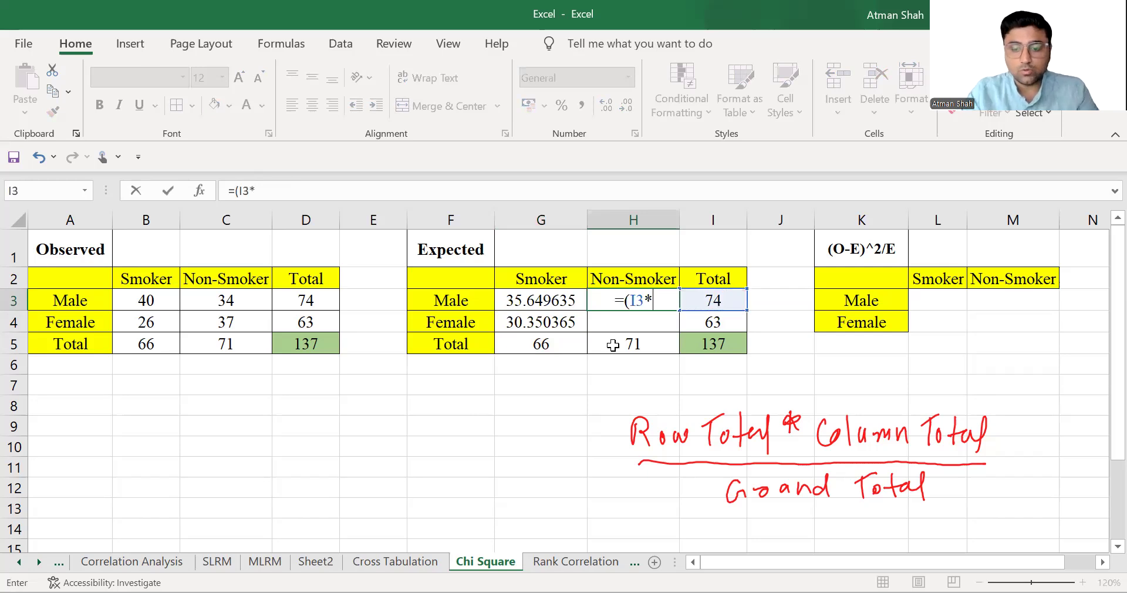
{"action": "left_click", "coordinate": [613, 345]}
{"action": "type", "text": ")/"}
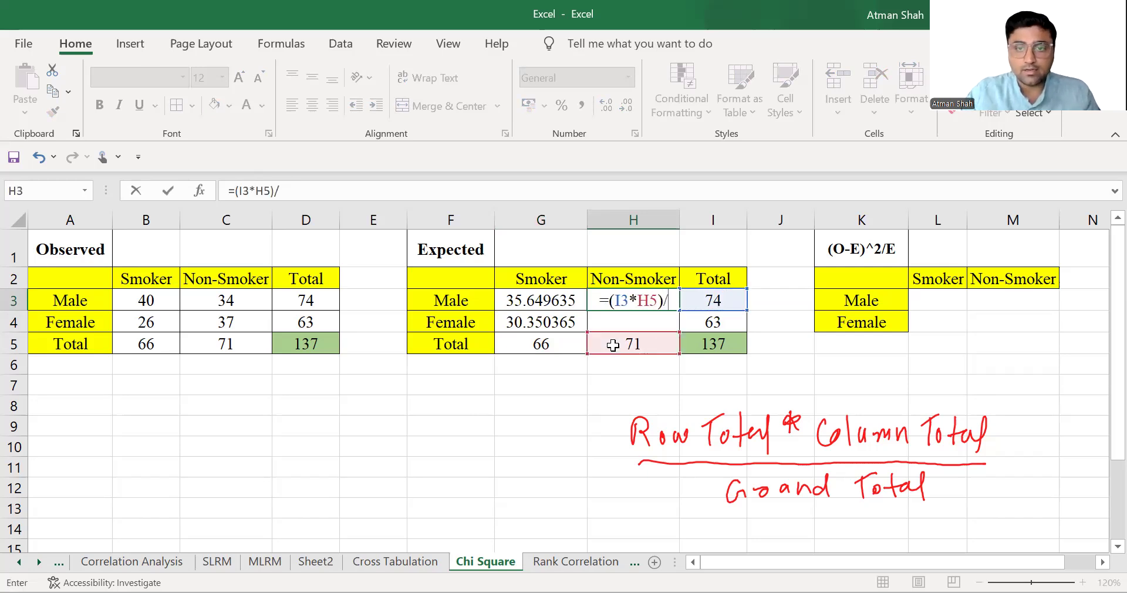
{"action": "key", "text": "Right"}
{"action": "key", "text": "Down"}
{"action": "key", "text": "Down"}
{"action": "key", "text": "Return"}
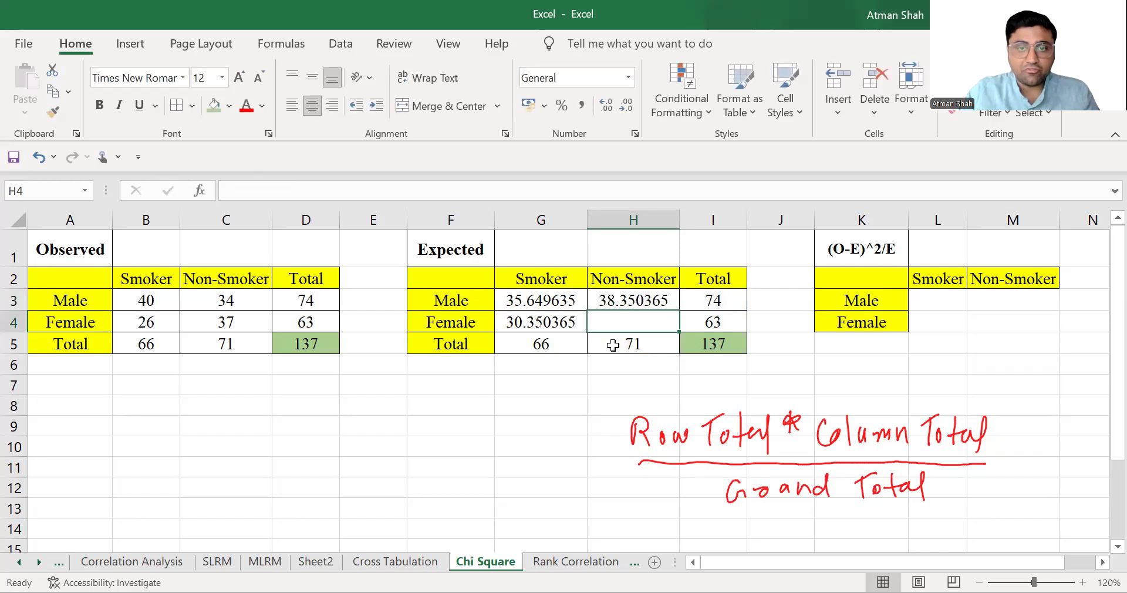
Calculate the expected Female Non-Smoker count in cell H4 with the formula =(I4*H5)/I5.
{"action": "type", "text": "=("}
{"action": "key", "text": "Right"}
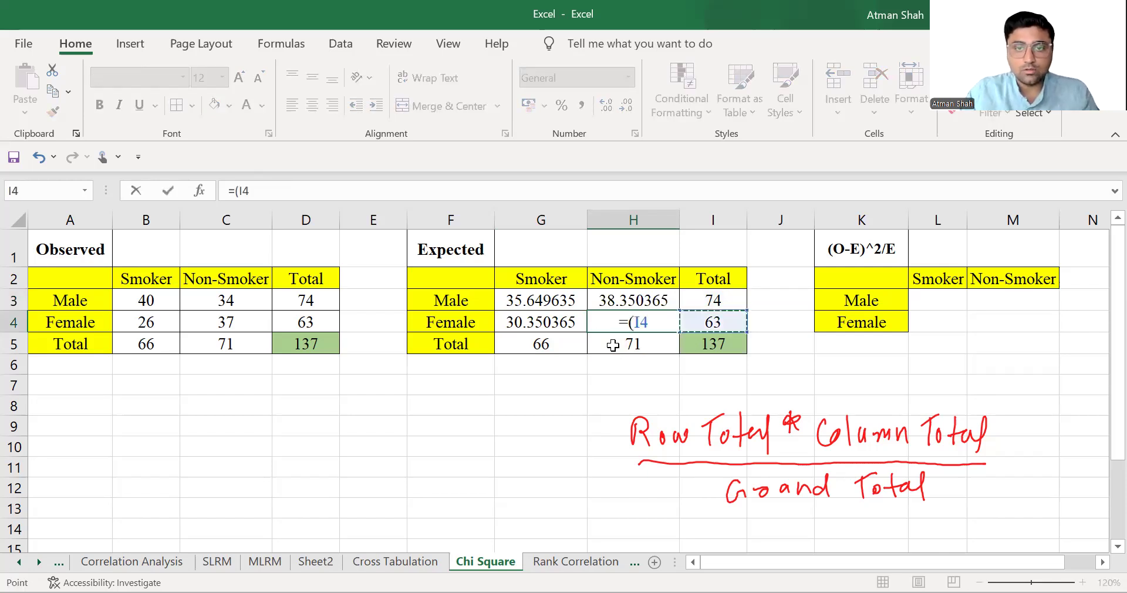
{"action": "type", "text": "*"}
{"action": "left_click", "coordinate": [613, 345]}
{"action": "type", "text": ")/I5"}
{"action": "key", "text": "Return"}
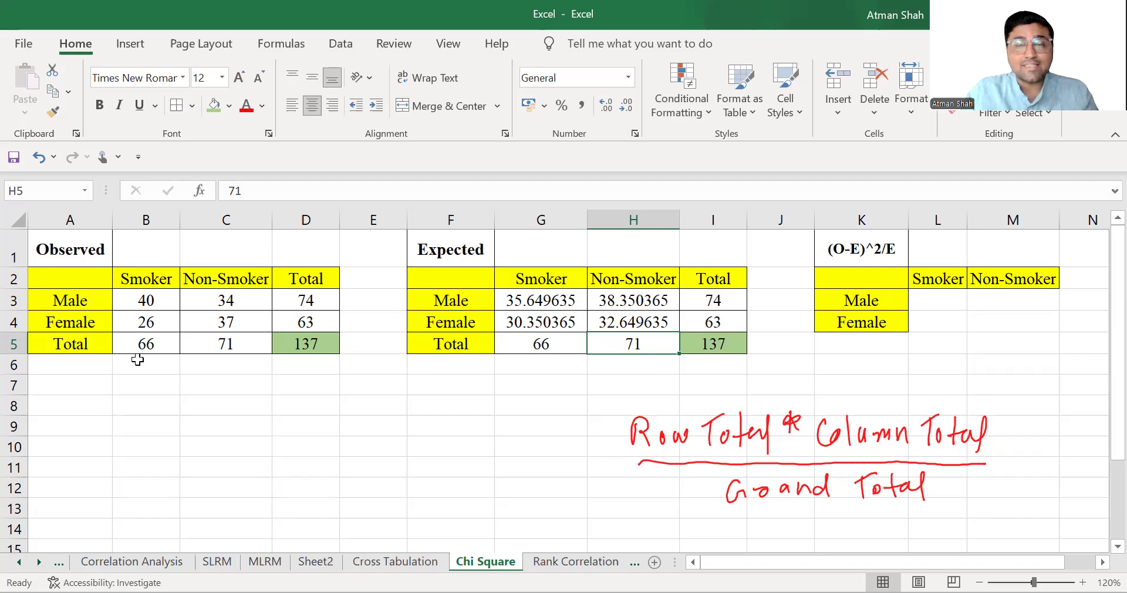
Handwrite the chi-square formula in red ink below the tables: χ² = Σ[(O−E)²/E].
{"action": "left_click", "coordinate": [861, 249]}
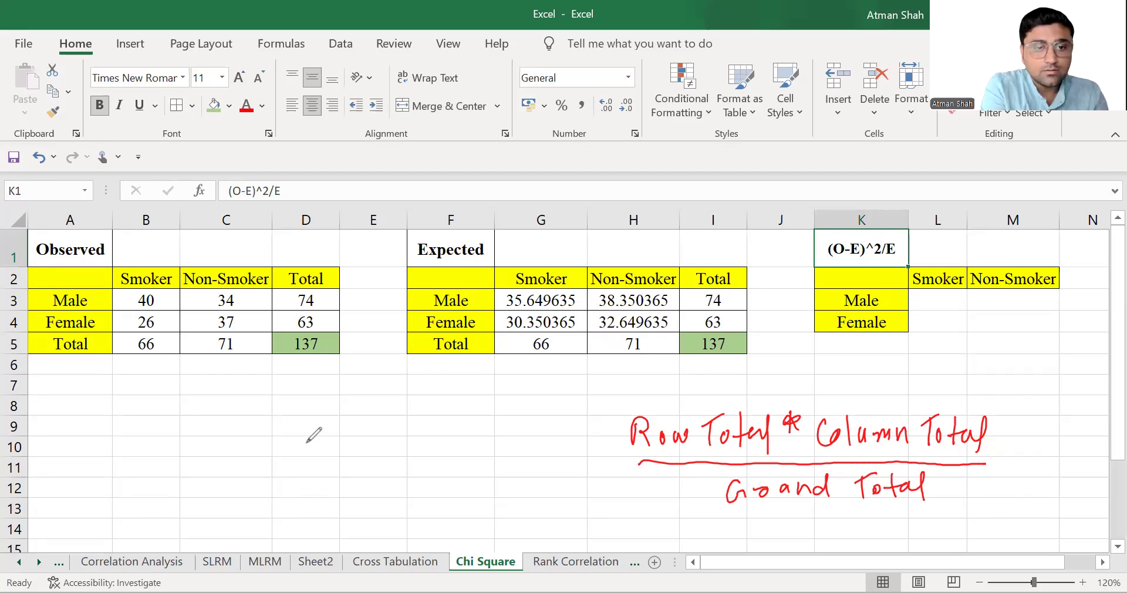
{"action": "mouse_move", "coordinate": [272, 471]}
{"action": "left_mouse_down"}
{"action": "mouse_move", "coordinate": [296, 434]}
{"action": "mouse_move", "coordinate": [304, 476]}
{"action": "left_mouse_up"}
{"action": "left_click_drag", "start_coordinate": [294, 403], "coordinate": [321, 419]}
{"action": "left_click_drag", "start_coordinate": [315, 450], "coordinate": [337, 446]}
{"action": "left_click_drag", "start_coordinate": [316, 456], "coordinate": [339, 452]}
{"action": "left_click_drag", "start_coordinate": [401, 431], "coordinate": [399, 457]}
{"action": "left_click_drag", "start_coordinate": [434, 417], "coordinate": [443, 498]}
{"action": "left_click_drag", "start_coordinate": [449, 427], "coordinate": [449, 440]}
{"action": "mouse_move", "coordinate": [456, 439]}
{"action": "left_mouse_down"}
{"action": "mouse_move", "coordinate": [474, 433]}
{"action": "mouse_move", "coordinate": [505, 451]}
{"action": "left_mouse_up"}
{"action": "left_click_drag", "start_coordinate": [443, 420], "coordinate": [441, 457]}
{"action": "left_click_drag", "start_coordinate": [510, 401], "coordinate": [534, 415]}
{"action": "left_click_drag", "start_coordinate": [433, 464], "coordinate": [514, 462]}
{"action": "left_click_drag", "start_coordinate": [485, 478], "coordinate": [484, 500]}
{"action": "left_click_drag", "start_coordinate": [536, 418], "coordinate": [552, 444]}
{"action": "left_click_drag", "start_coordinate": [468, 485], "coordinate": [482, 485]}
{"action": "left_click_drag", "start_coordinate": [553, 444], "coordinate": [516, 496]}
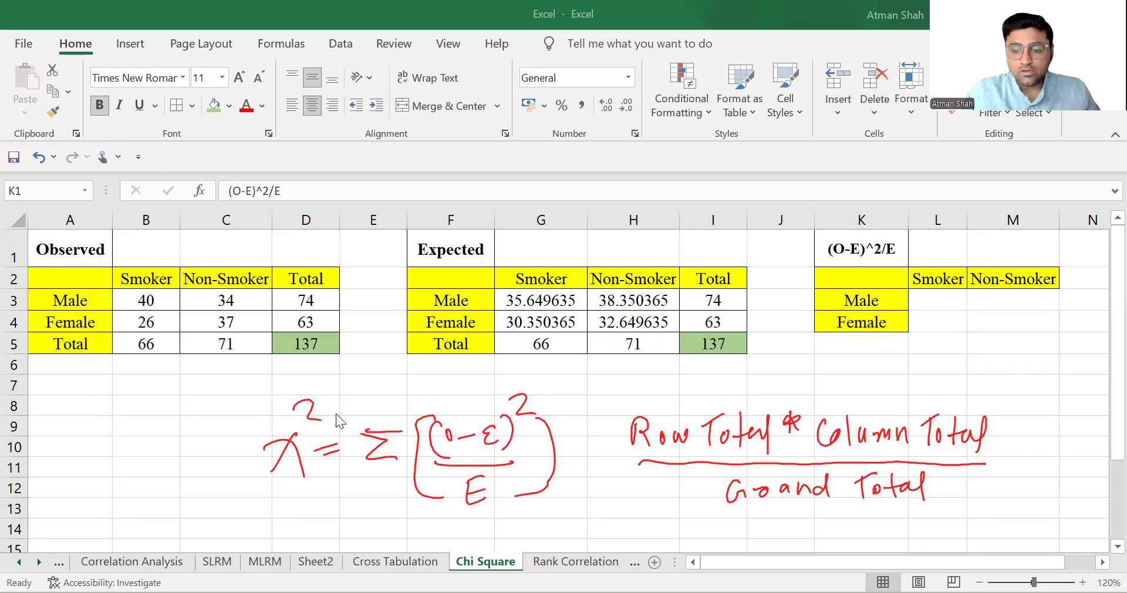
Calculate the (O-E)^2/E value for Male Smokers in cell L3 with the formula =(B3-G3)^2/G3.
{"action": "left_click", "coordinate": [937, 299]}
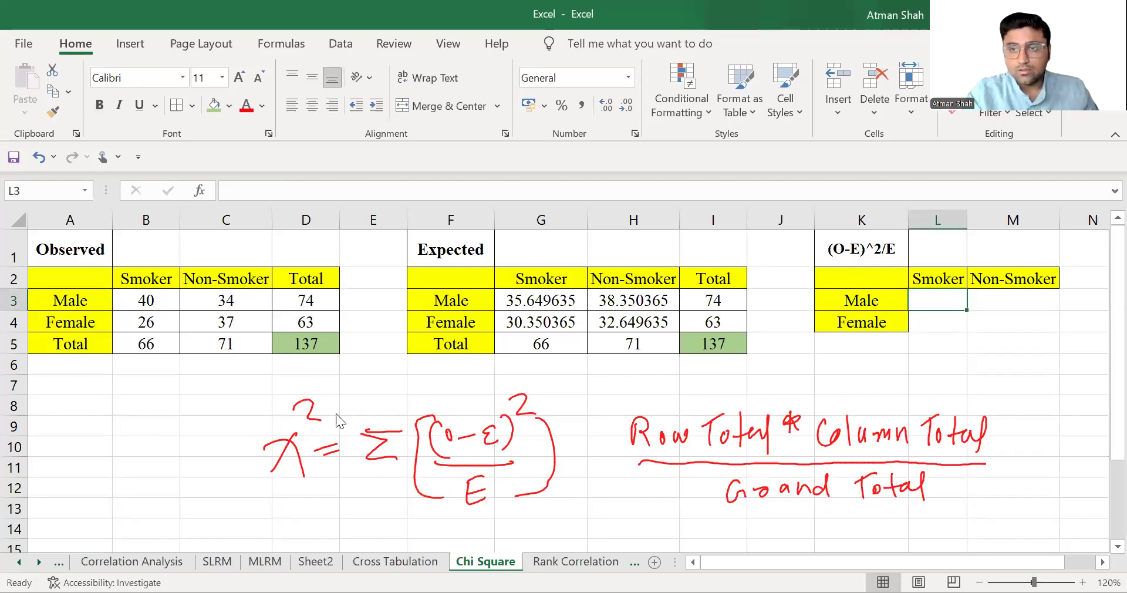
{"action": "type", "text": "=("}
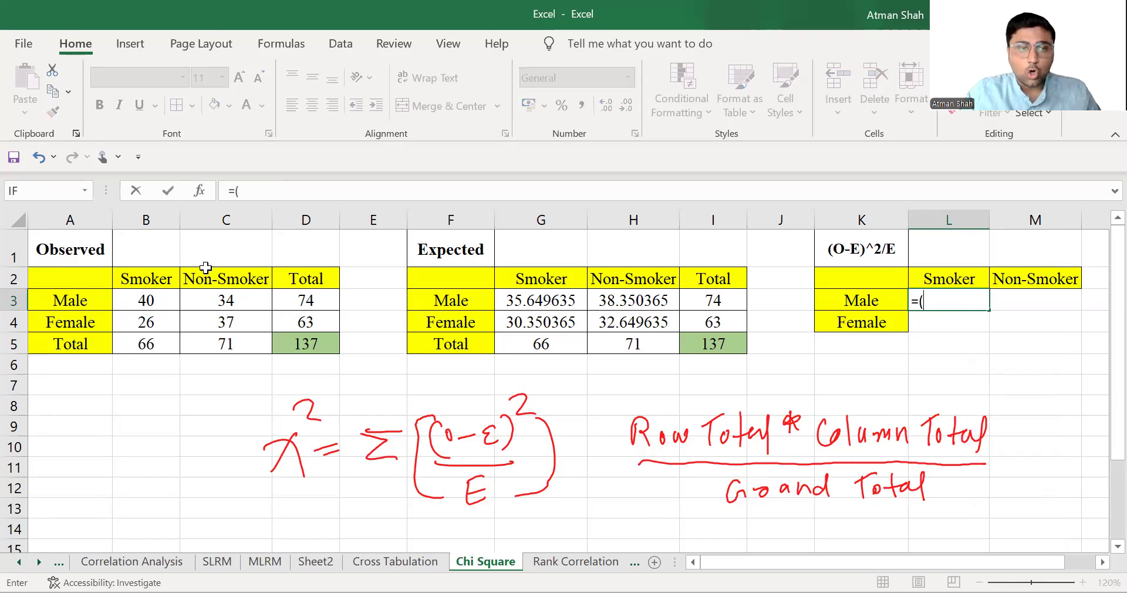
{"action": "left_click", "coordinate": [140, 302]}
{"action": "type", "text": "-"}
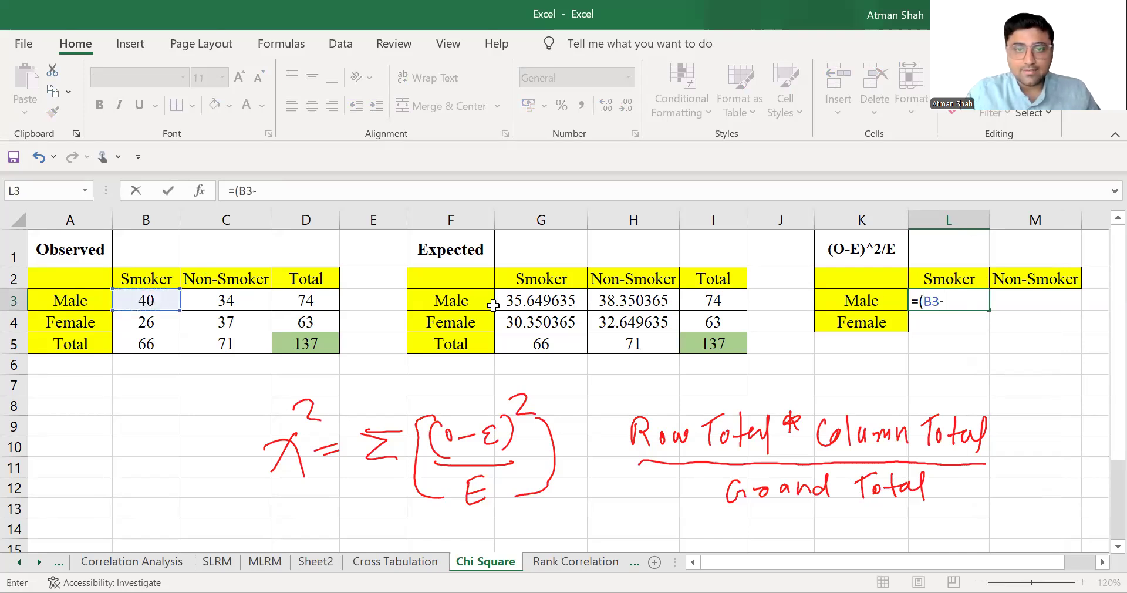
{"action": "left_click", "coordinate": [522, 303]}
{"action": "type", "text": ")^2"}
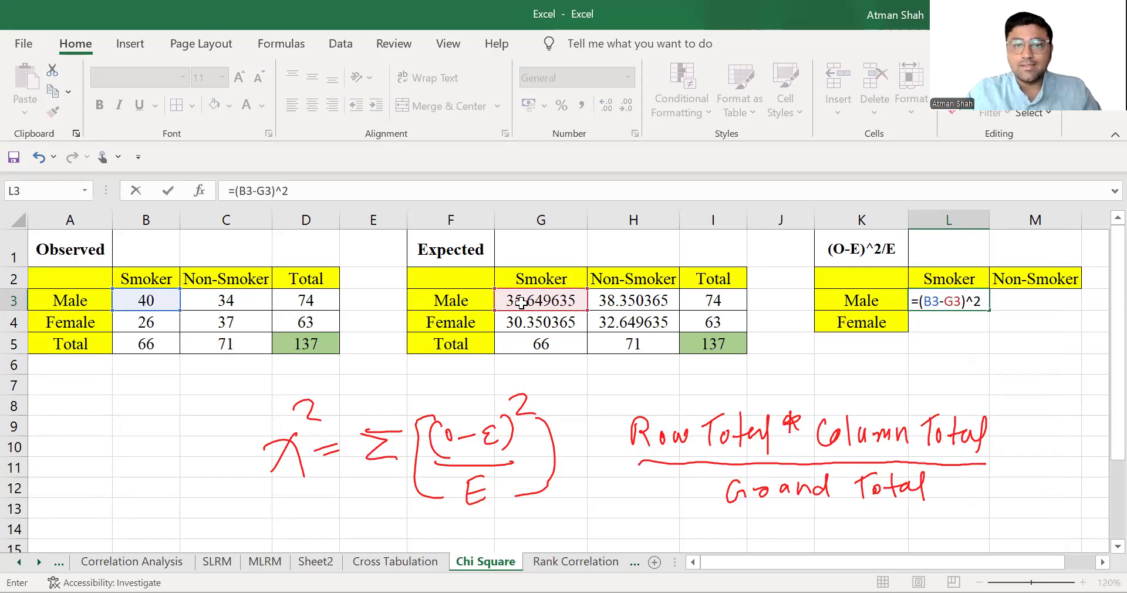
{"action": "type", "text": "/"}
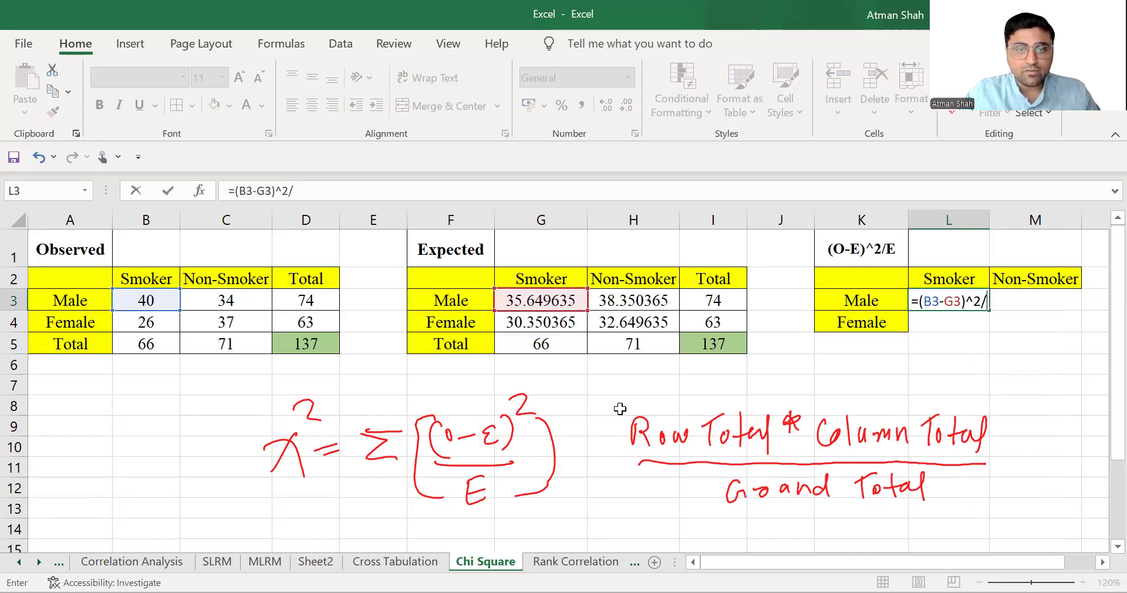
{"action": "key", "text": "Left"}
{"action": "key", "text": "Left"}
{"action": "key", "text": "Left"}
{"action": "key", "text": "Left"}
{"action": "key", "text": "Left"}
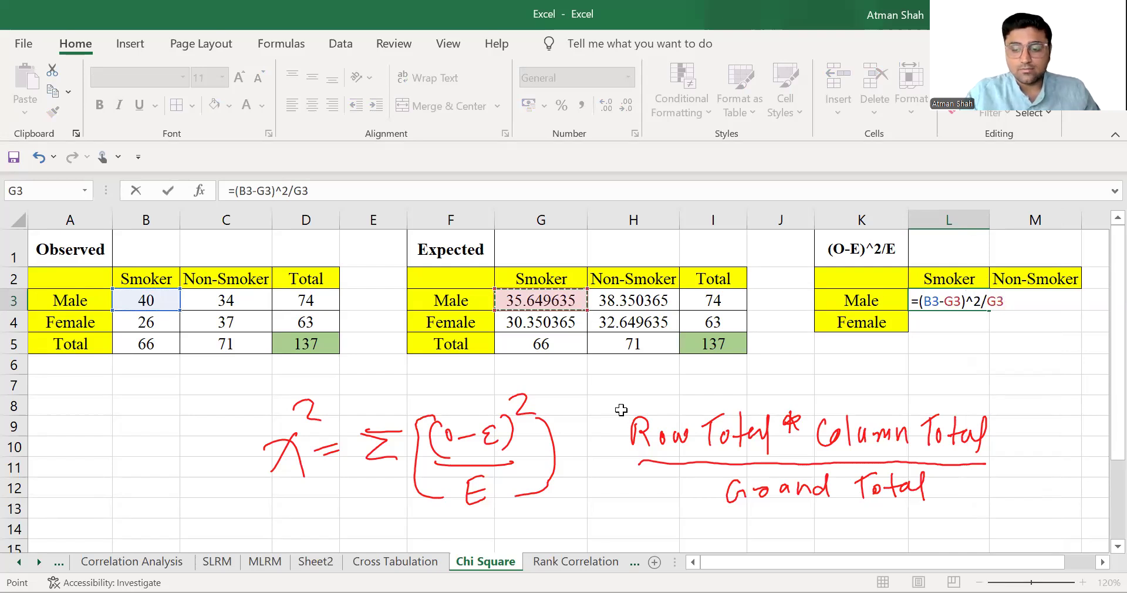
{"action": "key", "text": "Return"}
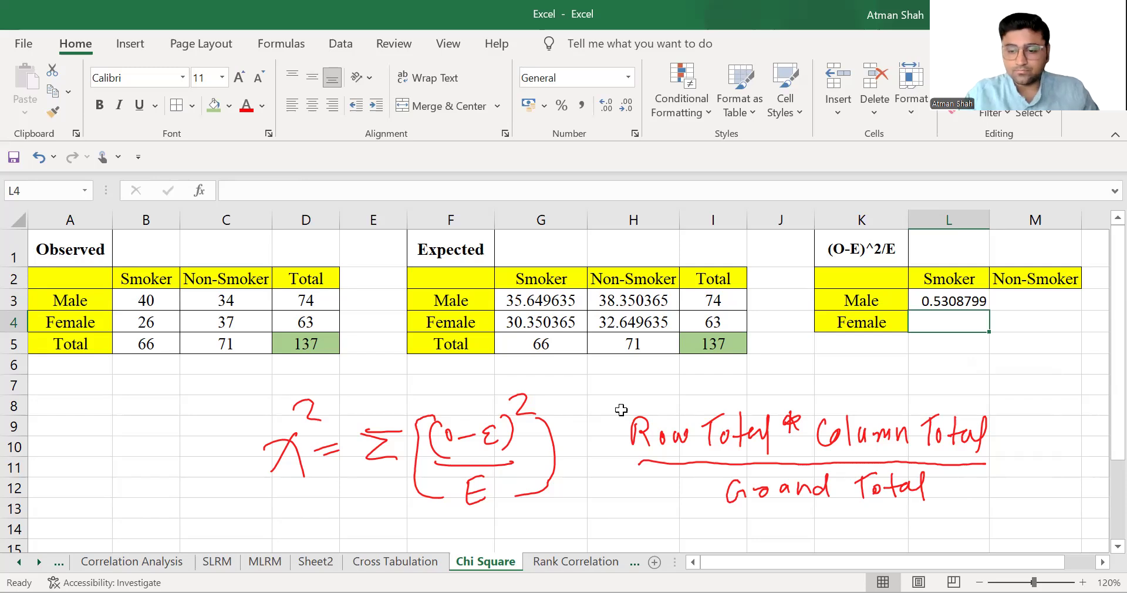
Calculate the (O-E)^2/E value for Female Smokers in cell L4 with the formula =(B4-G4)^2/G4.
{"action": "type", "text": "=("}
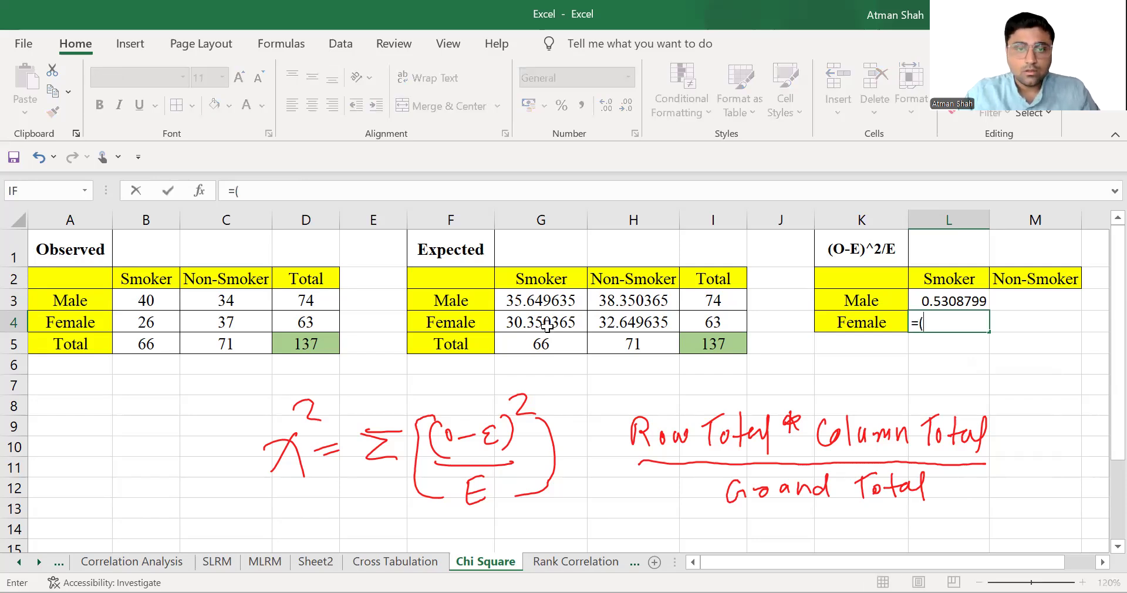
{"action": "left_click", "coordinate": [143, 324]}
{"action": "type", "text": "-"}
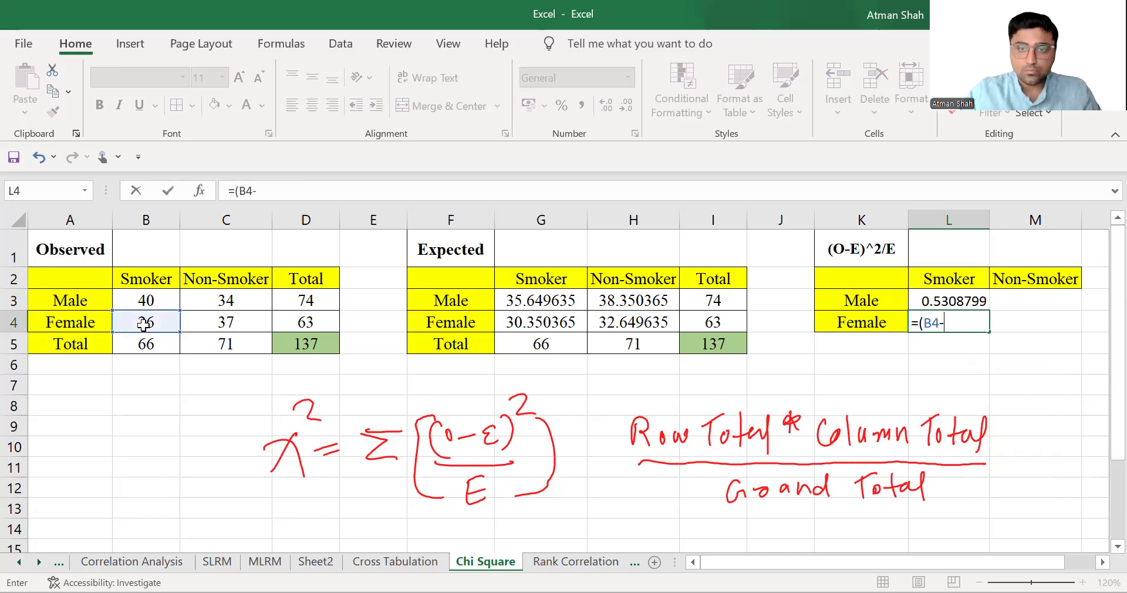
{"action": "left_click", "coordinate": [516, 326]}
{"action": "type", "text": ")^2/"}
{"action": "left_click", "coordinate": [537, 324]}
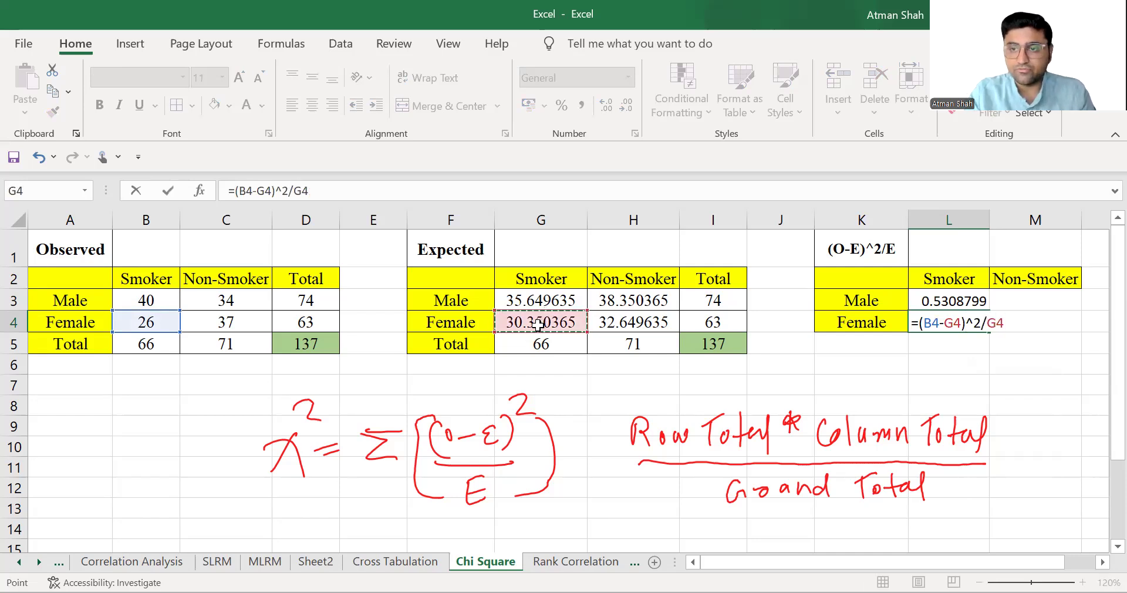
{"action": "key", "text": "Return"}
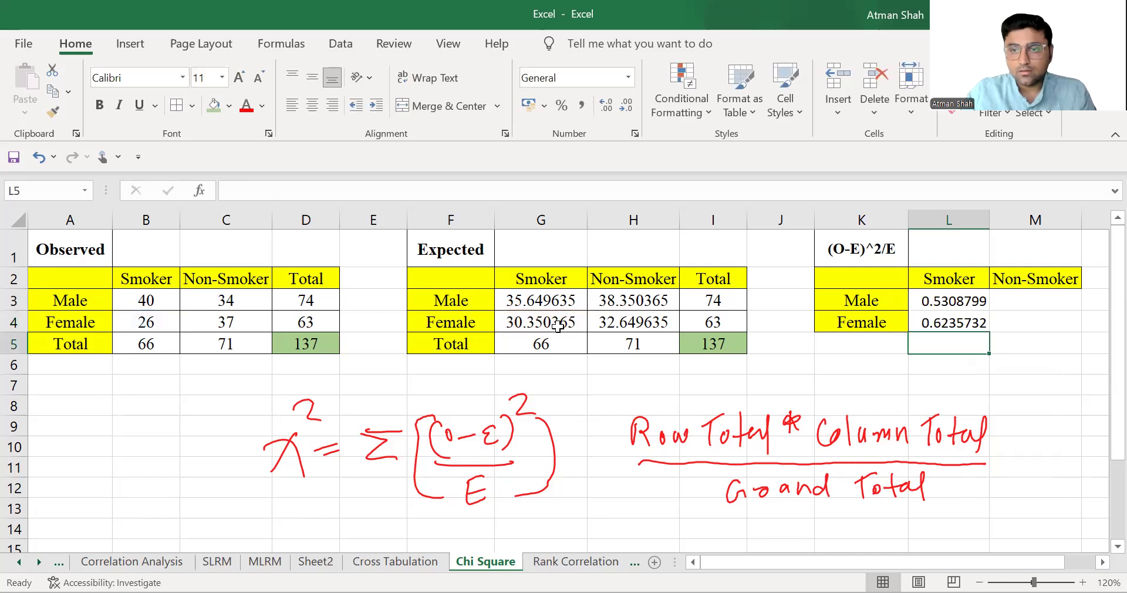
Calculate the (O-E)^2/E value for Male Non-Smokers in cell M3 with the formula =(C3-H3)^2/H3.
{"action": "key", "text": "Up"}
{"action": "key", "text": "Up"}
{"action": "key", "text": "Right"}
{"action": "type", "text": "=("}
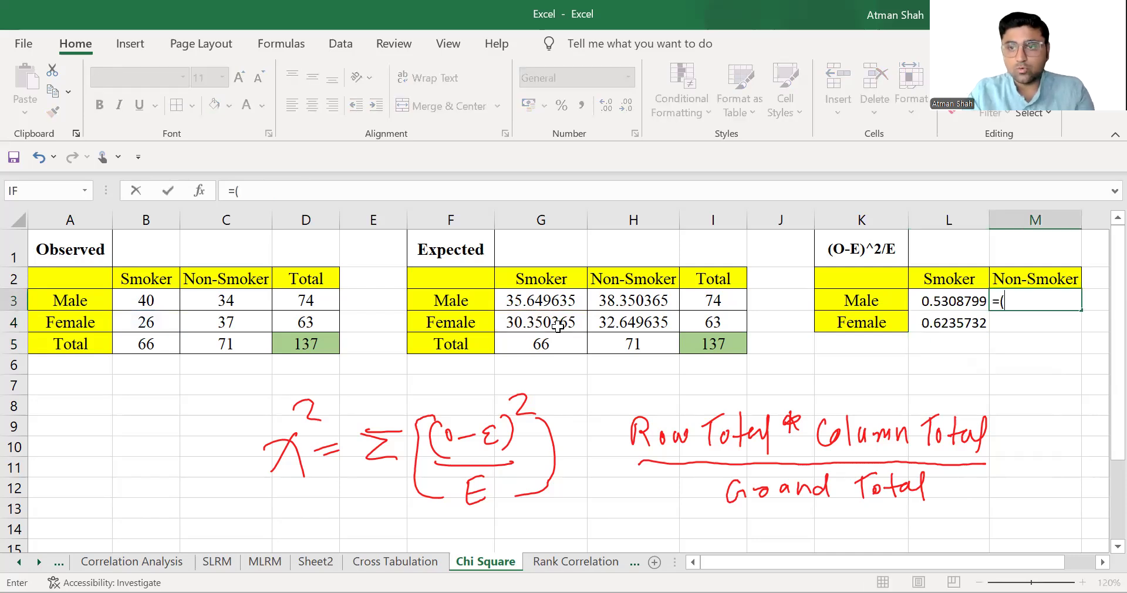
{"action": "left_click", "coordinate": [229, 302]}
{"action": "type", "text": "-"}
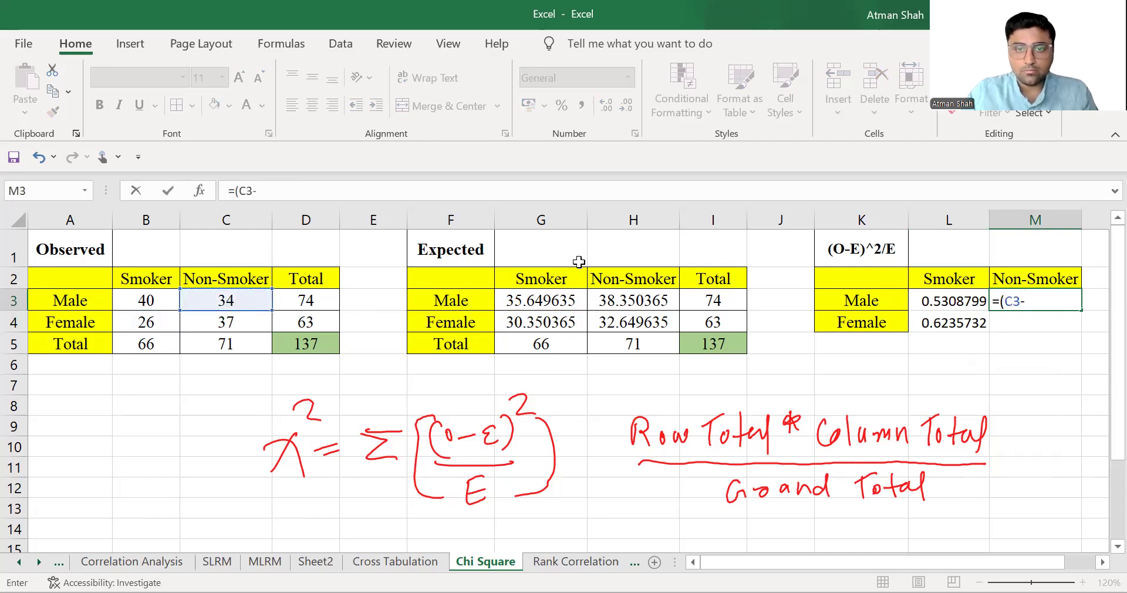
{"action": "left_click", "coordinate": [608, 302]}
{"action": "type", "text": ")^"}
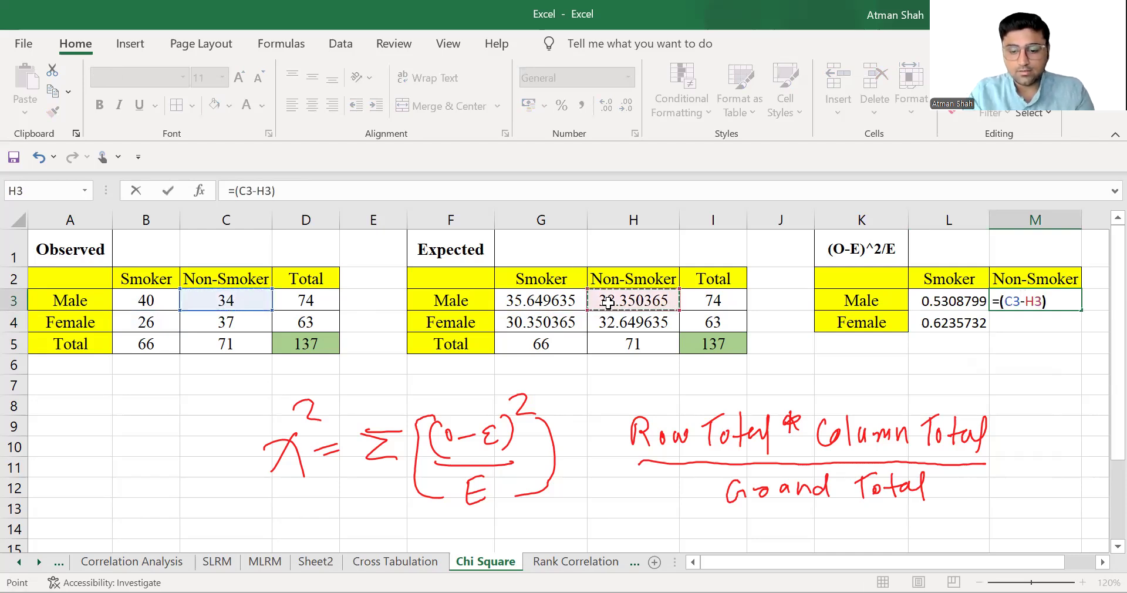
{"action": "type", "text": "2"}
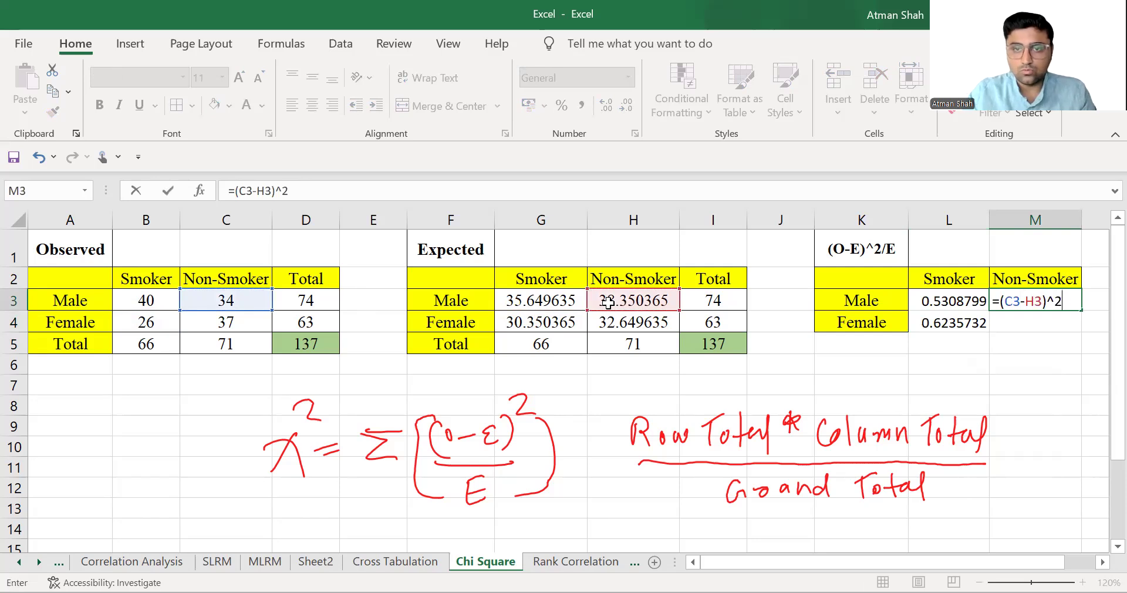
{"action": "type", "text": "/"}
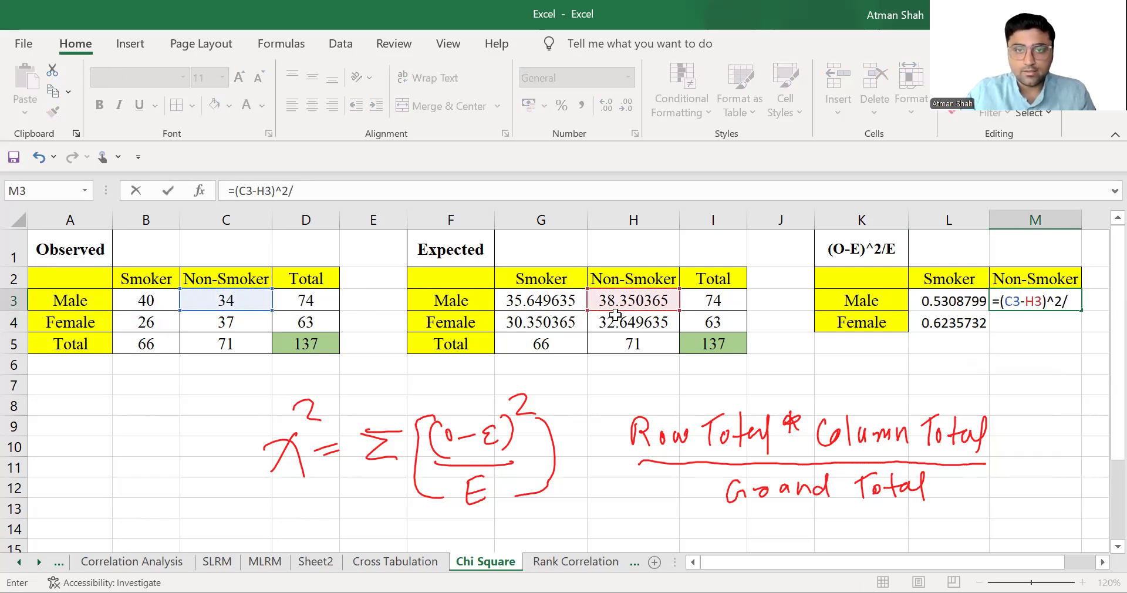
{"action": "left_click", "coordinate": [613, 303]}
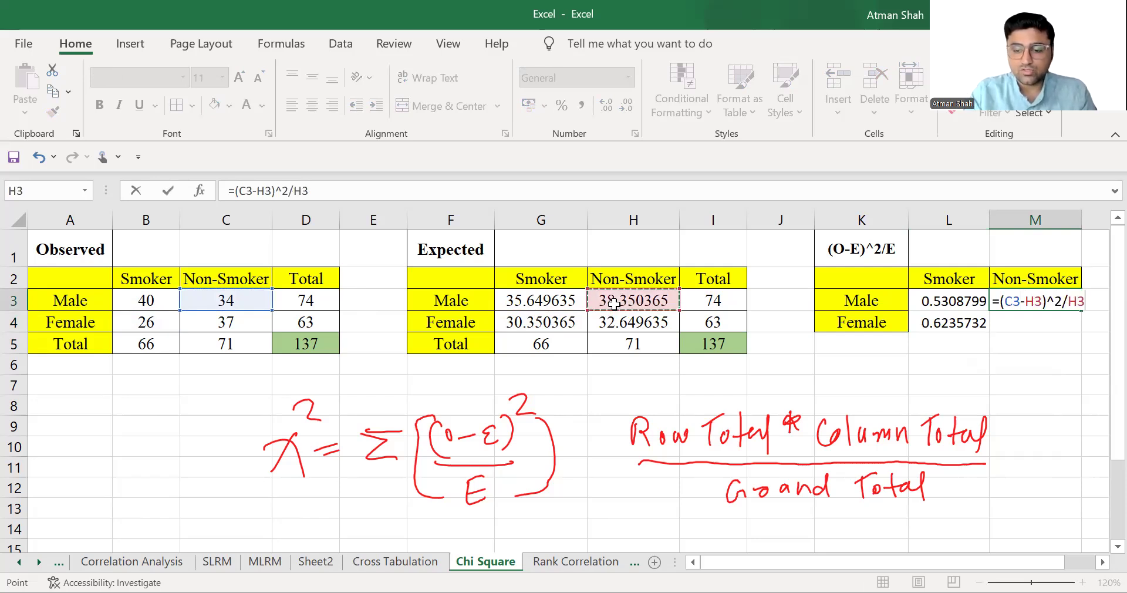
{"action": "key", "text": "Return"}
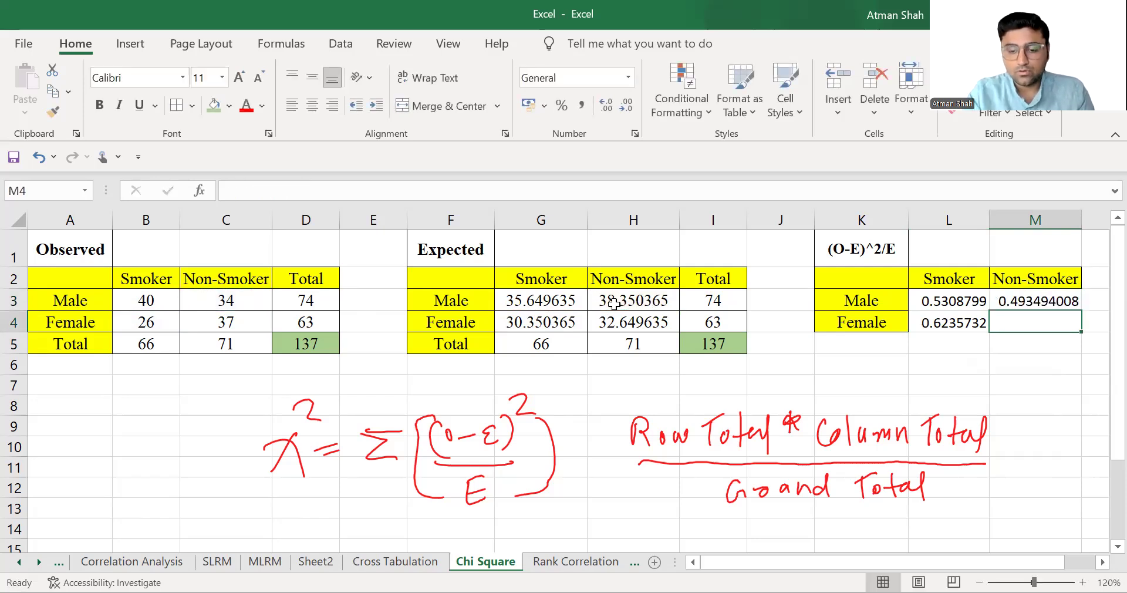
Calculate the Female Non-Smoker (O-E)^2/E value in cell M4 with =(C4-H4)^2/H4 and apply borders to the table K2:M4.
{"action": "type", "text": "=("}
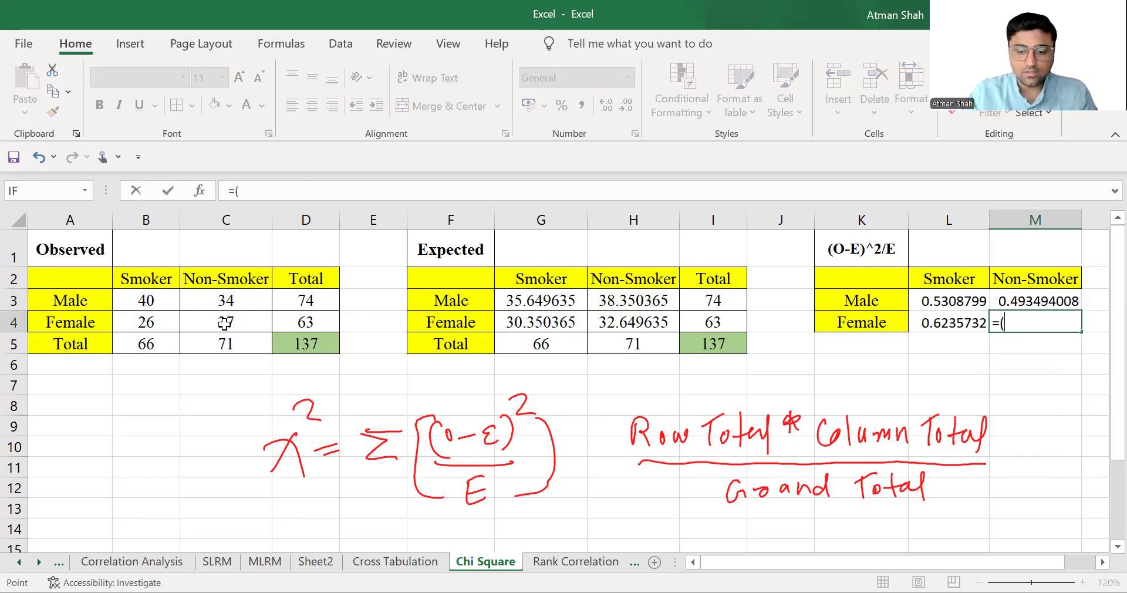
{"action": "left_click", "coordinate": [226, 322]}
{"action": "type", "text": "-"}
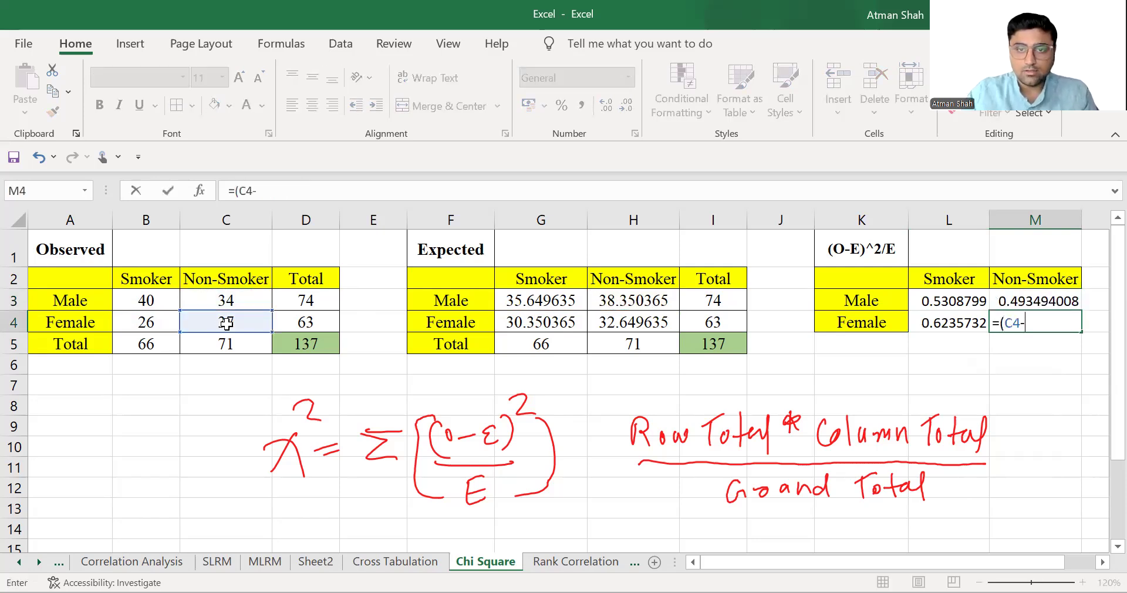
{"action": "left_click", "coordinate": [616, 326]}
{"action": "type", "text": ")"}
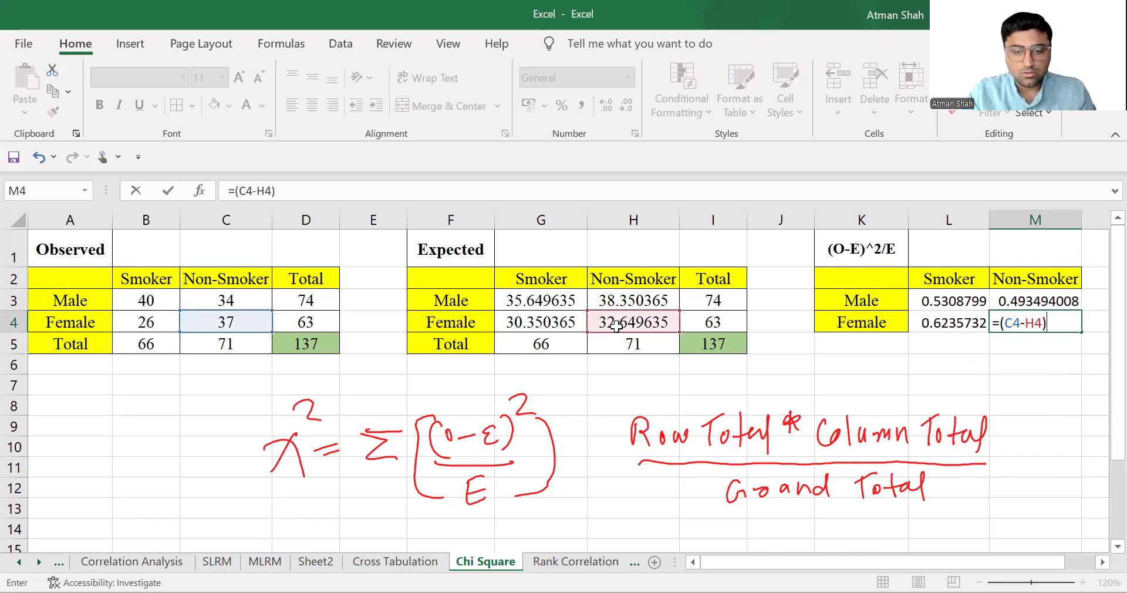
{"action": "type", "text": "^2/"}
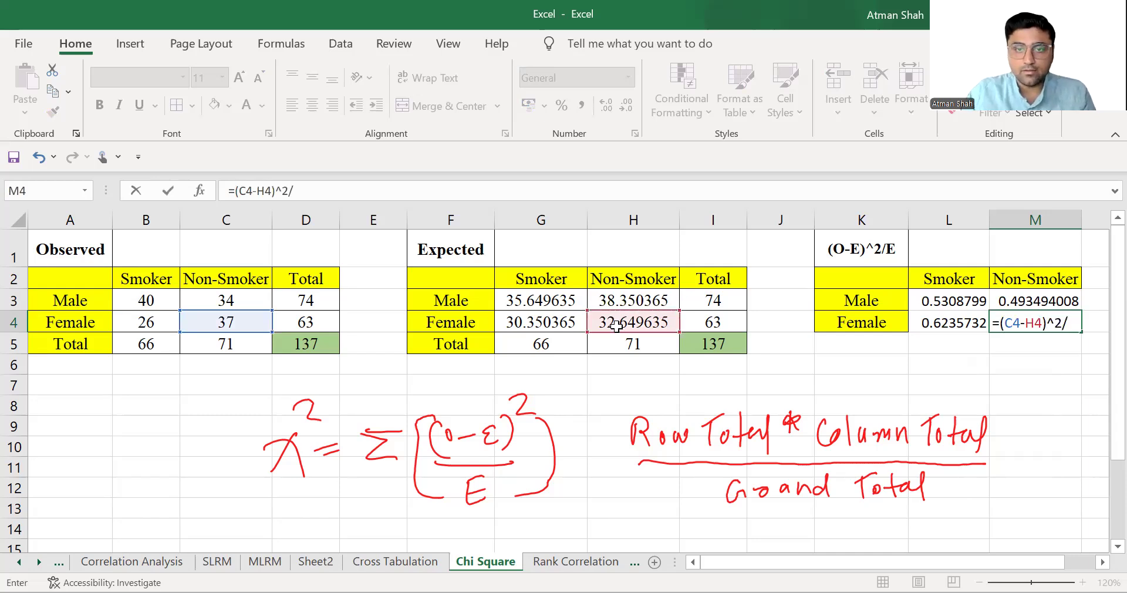
{"action": "left_click", "coordinate": [613, 323]}
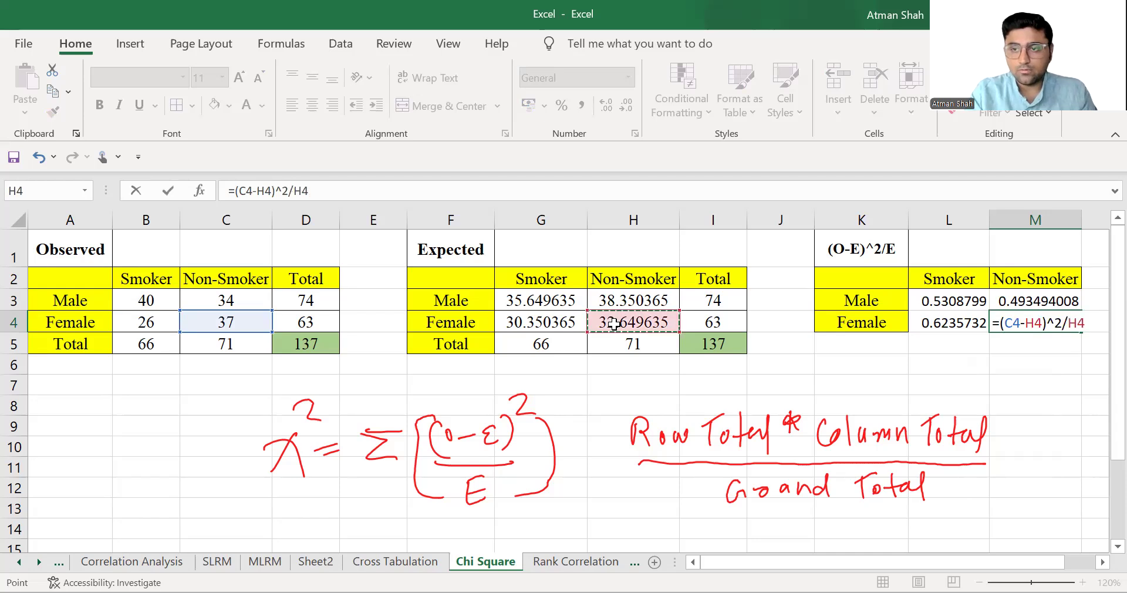
{"action": "key", "text": "Return"}
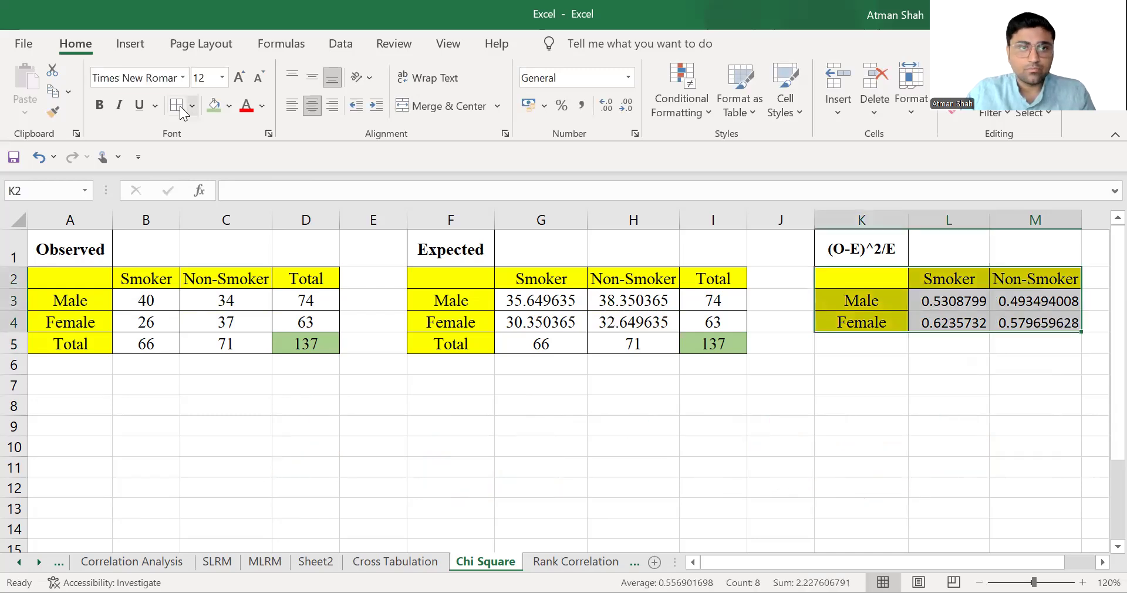
{"action": "left_click", "coordinate": [179, 107]}
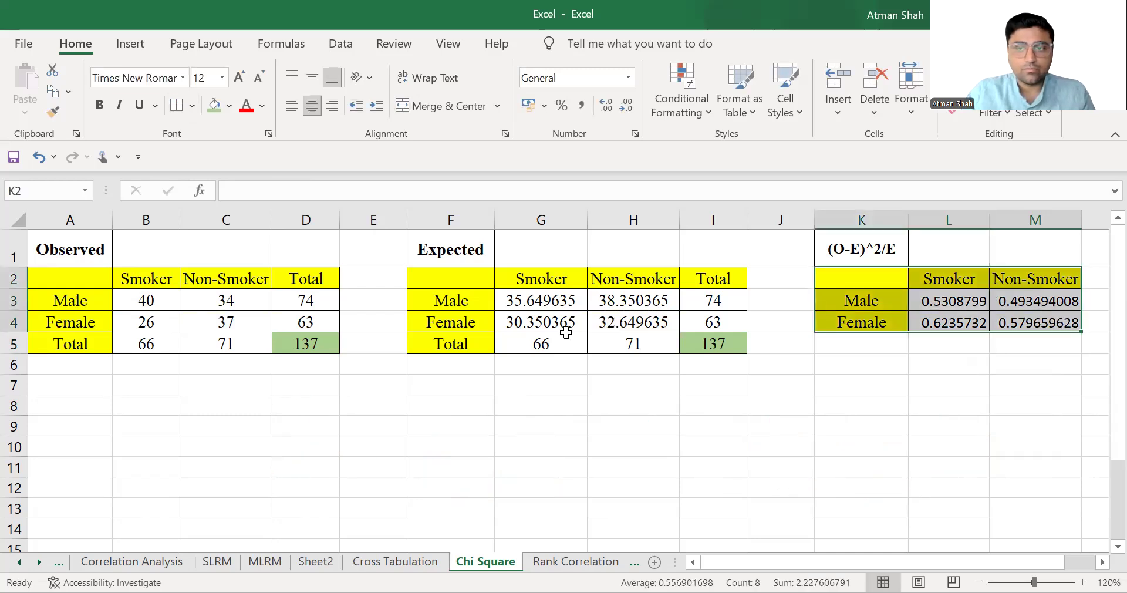
{"action": "left_click", "coordinate": [371, 489]}
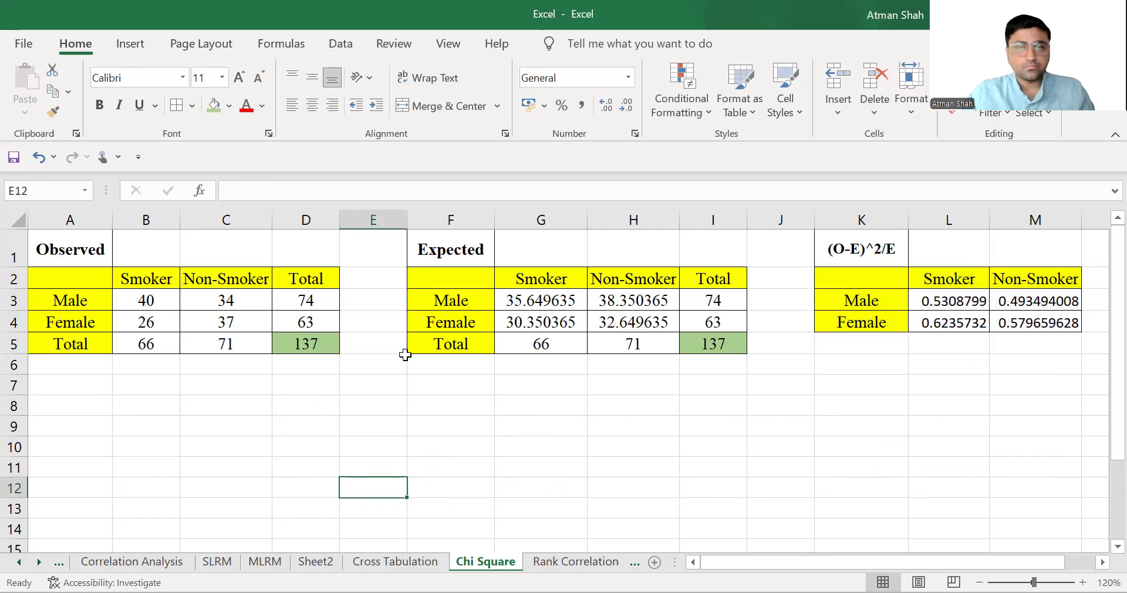
Enter the label Chi-square in cell F8 below the Expected table.
{"action": "left_click", "coordinate": [435, 407]}
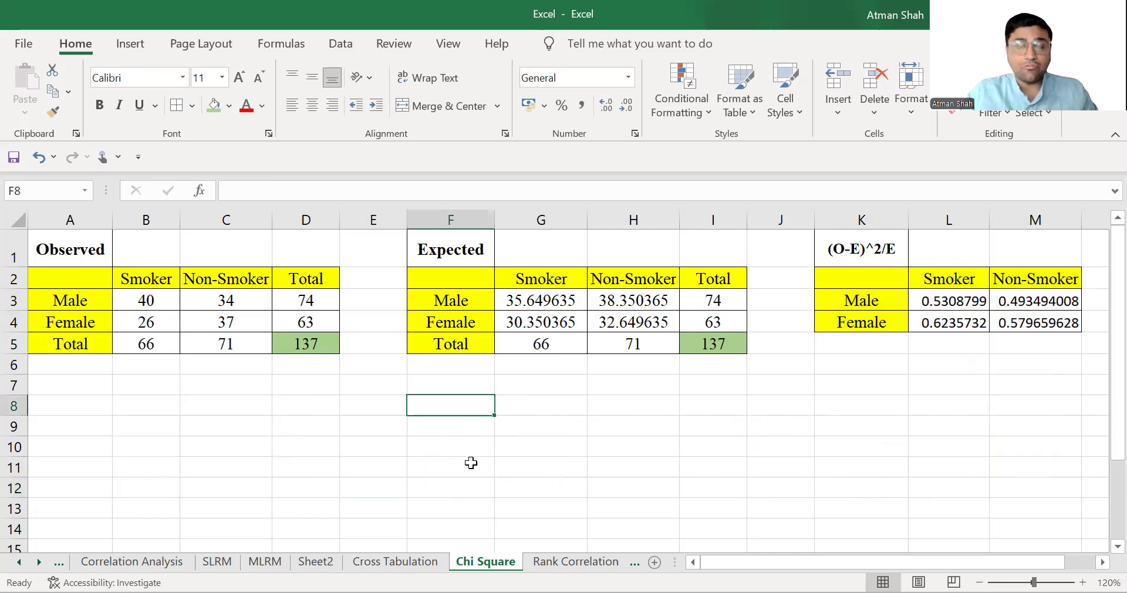
{"action": "type", "text": "Chi"}
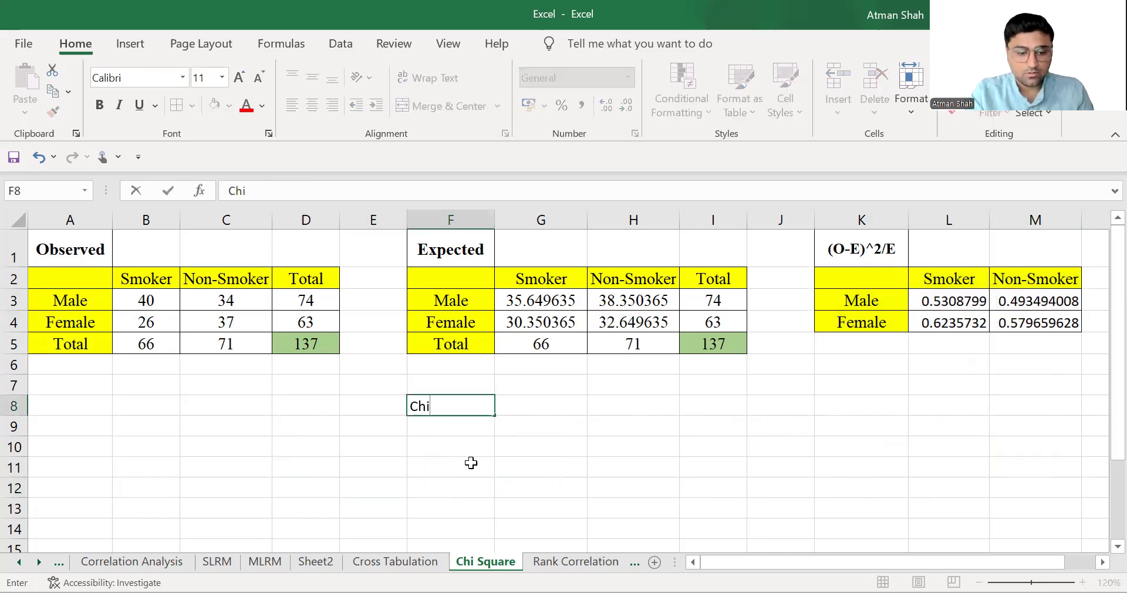
{"action": "type", "text": "-"}
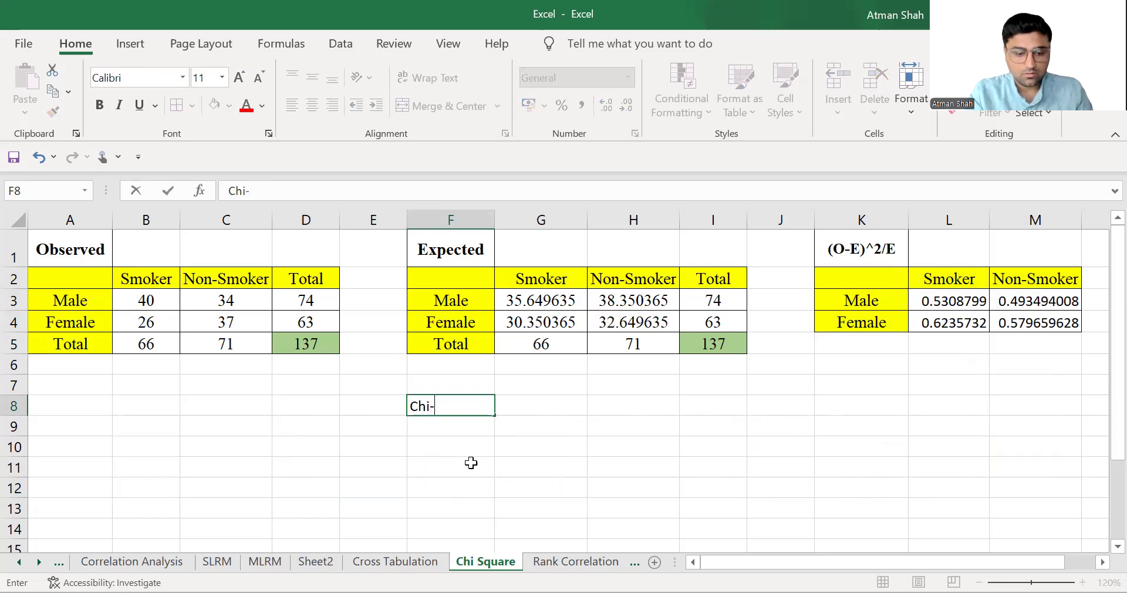
{"action": "type", "text": "square"}
{"action": "key", "text": "Tab"}
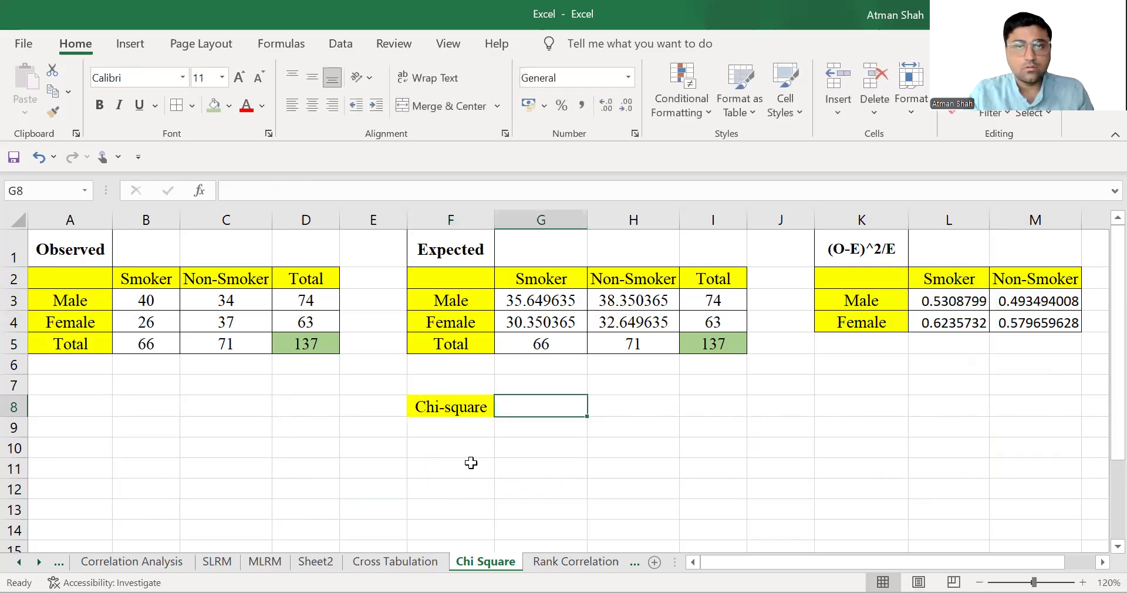
{"action": "type", "text": "="}
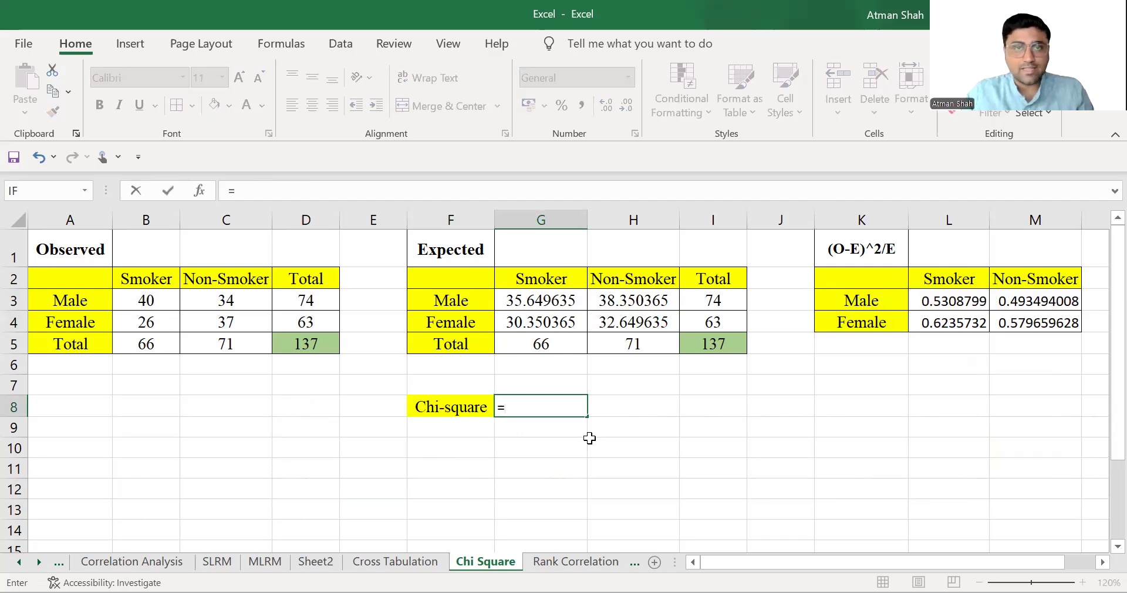
{"action": "key", "text": "BackSpace"}
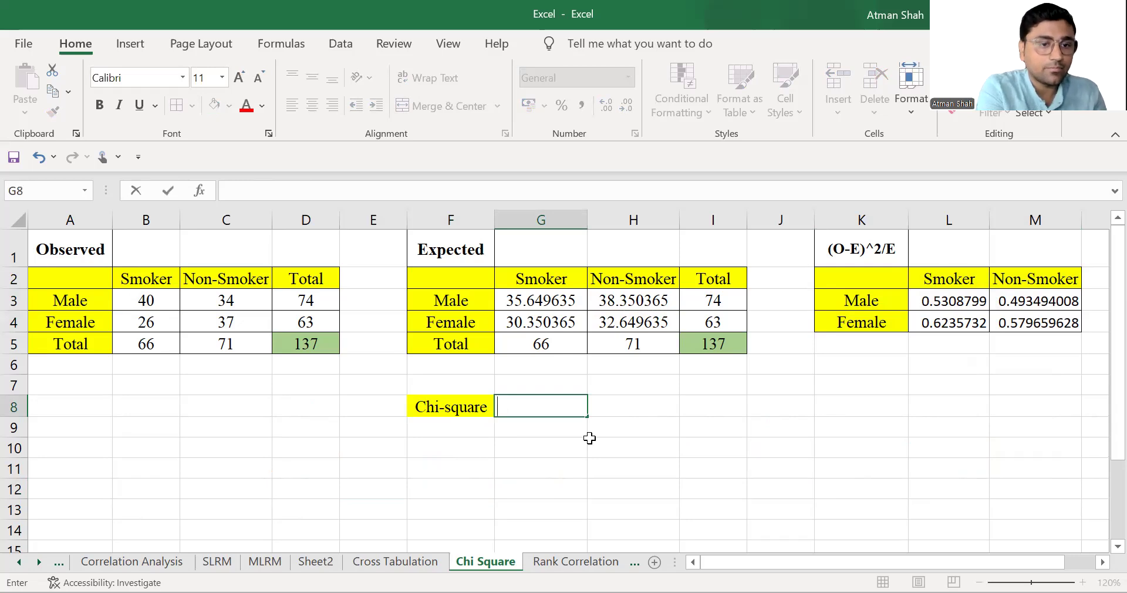
Handwrite the chi-square formula in red ink below the Observed table: χ² = Σ((O−E)²/E).
{"action": "mouse_move", "coordinate": [111, 432]}
{"action": "left_mouse_down"}
{"action": "mouse_move", "coordinate": [97, 474]}
{"action": "mouse_move", "coordinate": [117, 471]}
{"action": "left_mouse_up"}
{"action": "mouse_move", "coordinate": [105, 407]}
{"action": "left_mouse_down"}
{"action": "mouse_move", "coordinate": [152, 433]}
{"action": "mouse_move", "coordinate": [153, 449]}
{"action": "left_mouse_up"}
{"action": "mouse_move", "coordinate": [201, 427]}
{"action": "left_mouse_down"}
{"action": "mouse_move", "coordinate": [168, 429]}
{"action": "mouse_move", "coordinate": [200, 453]}
{"action": "left_mouse_up"}
{"action": "mouse_move", "coordinate": [222, 413]}
{"action": "left_mouse_down"}
{"action": "mouse_move", "coordinate": [212, 446]}
{"action": "mouse_move", "coordinate": [239, 490]}
{"action": "mouse_move", "coordinate": [250, 423]}
{"action": "left_mouse_up"}
{"action": "mouse_move", "coordinate": [260, 422]}
{"action": "left_mouse_down"}
{"action": "mouse_move", "coordinate": [283, 427]}
{"action": "mouse_move", "coordinate": [235, 439]}
{"action": "left_mouse_up"}
{"action": "left_click_drag", "start_coordinate": [298, 396], "coordinate": [298, 430]}
{"action": "left_click_drag", "start_coordinate": [295, 381], "coordinate": [320, 388]}
{"action": "mouse_move", "coordinate": [238, 455]}
{"action": "left_mouse_down"}
{"action": "mouse_move", "coordinate": [314, 435]}
{"action": "mouse_move", "coordinate": [295, 469]}
{"action": "left_mouse_up"}
{"action": "mouse_move", "coordinate": [323, 387]}
{"action": "left_mouse_down"}
{"action": "mouse_move", "coordinate": [343, 404]}
{"action": "mouse_move", "coordinate": [332, 462]}
{"action": "left_mouse_up"}
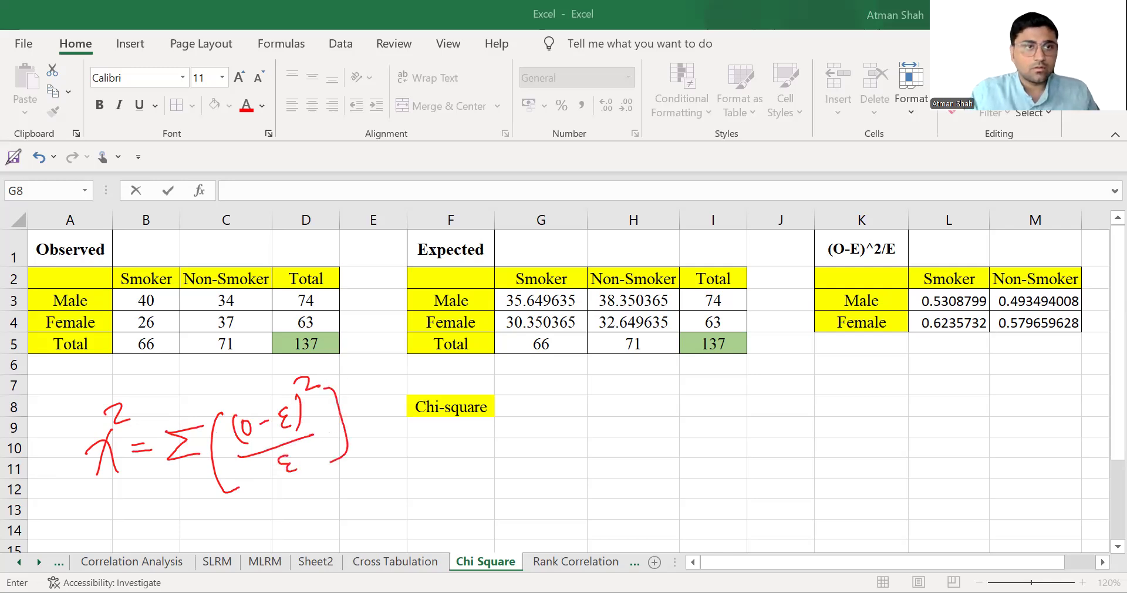
Calculate the chi-square statistic in cell G8 with the formula =SUM(L3:M4).
{"action": "left_click", "coordinate": [555, 408]}
{"action": "type", "text": "=("}
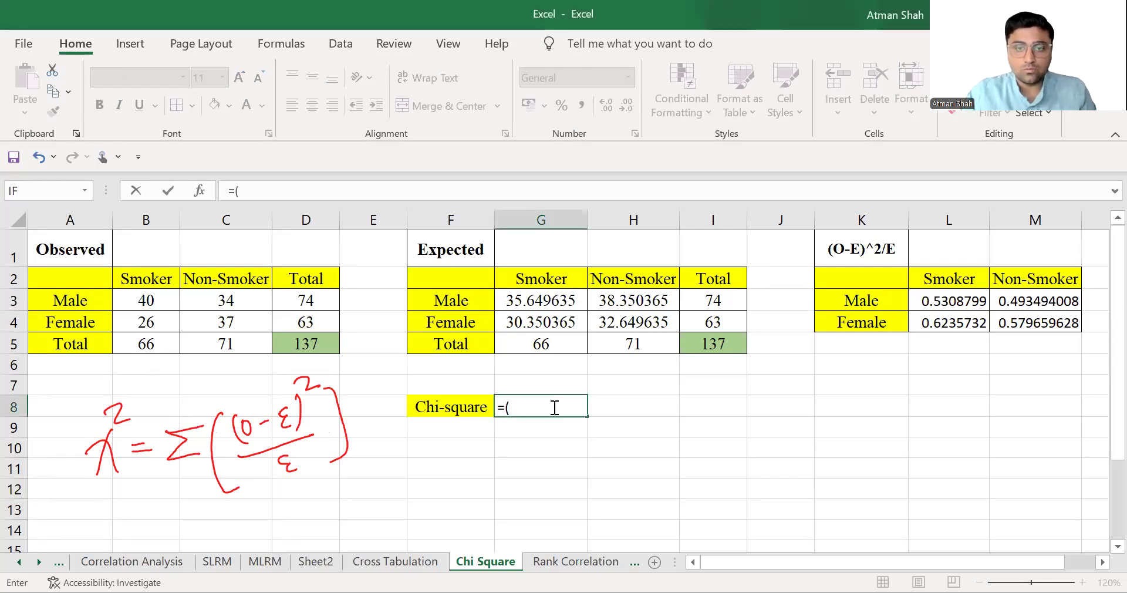
{"action": "key", "text": "BackSpace"}
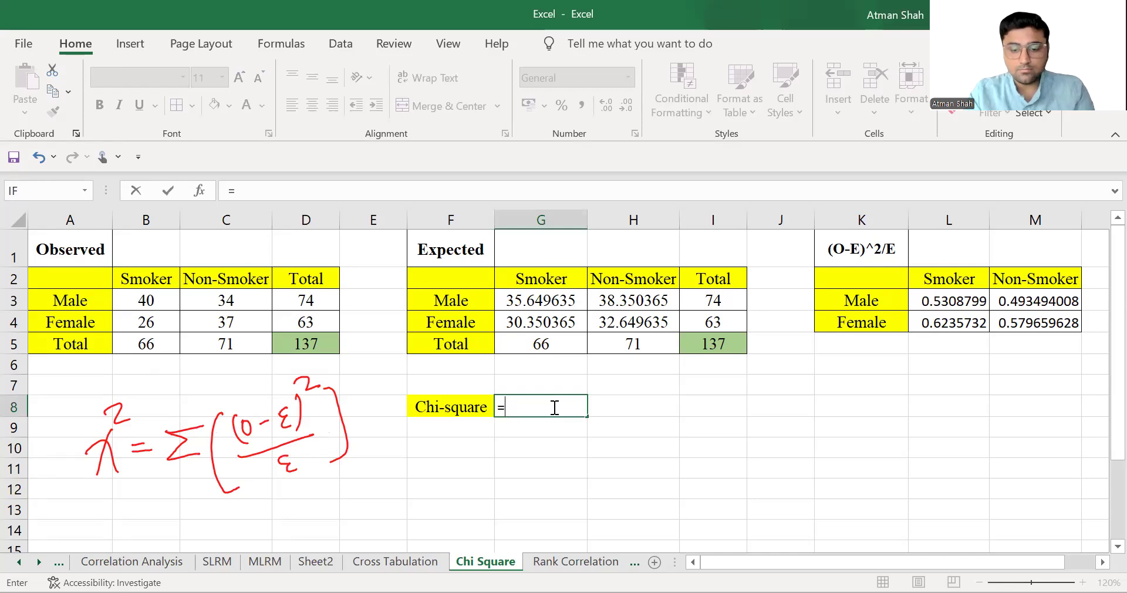
{"action": "type", "text": "sum("}
{"action": "mouse_move", "coordinate": [949, 301]}
{"action": "left_mouse_down"}
{"action": "mouse_move", "coordinate": [957, 323]}
{"action": "mouse_move", "coordinate": [1035, 323]}
{"action": "left_mouse_up"}
{"action": "type", "text": ")"}
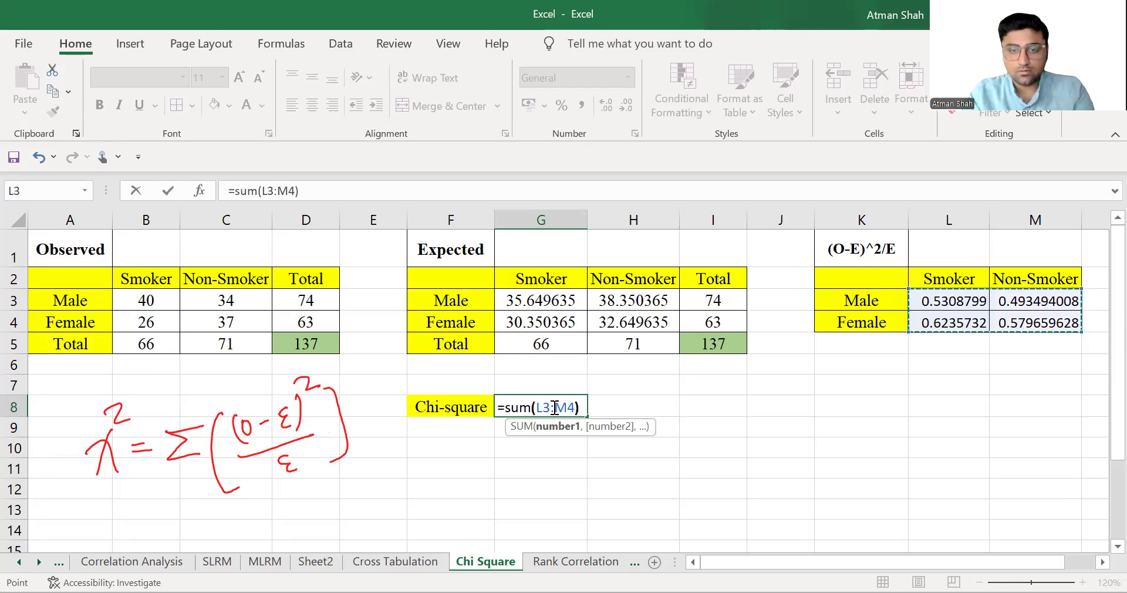
{"action": "key", "text": "Return"}
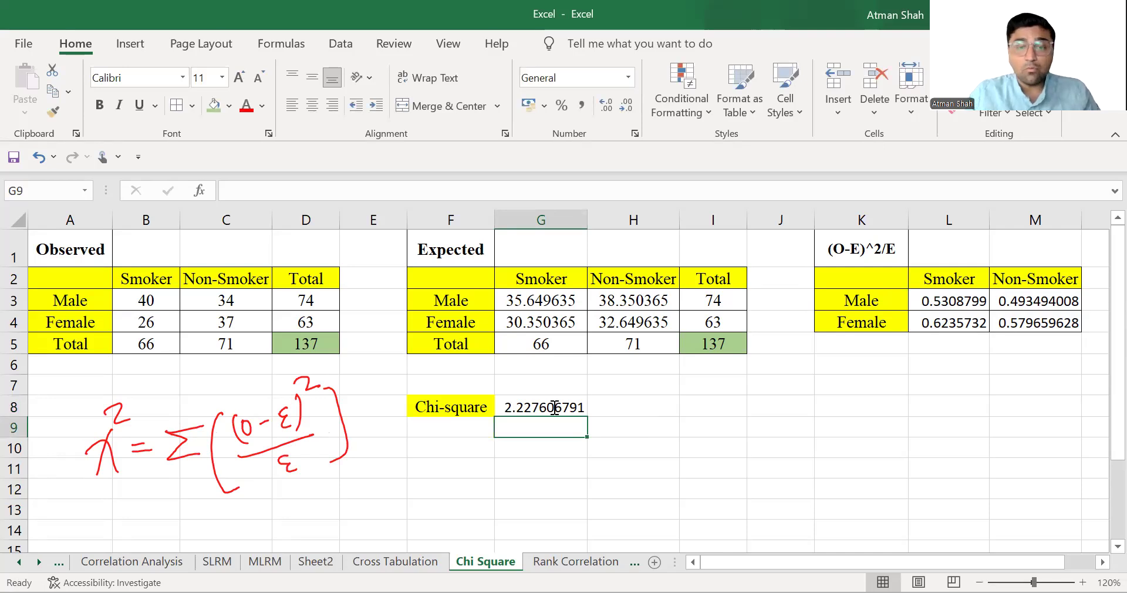
Enter the label df in cell F9 below the Chi-square label.
{"action": "left_click", "coordinate": [452, 430]}
{"action": "type", "text": "df"}
{"action": "key", "text": "Tab"}
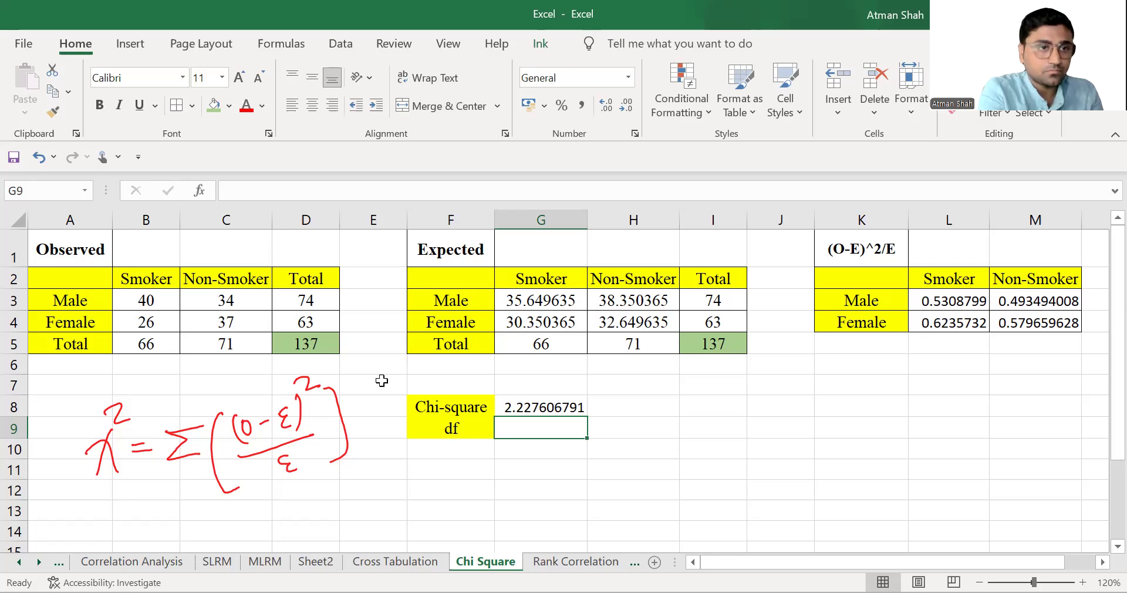
Handwrite the degrees-of-freedom calculation in red ink below the (O-E)^2/E table: df = (r−1)(c−1) = 1×1 = 1.
{"action": "mouse_move", "coordinate": [933, 430]}
{"action": "left_mouse_down"}
{"action": "mouse_move", "coordinate": [922, 441]}
{"action": "mouse_move", "coordinate": [944, 444]}
{"action": "left_mouse_up"}
{"action": "left_click_drag", "start_coordinate": [939, 434], "coordinate": [973, 428]}
{"action": "mouse_move", "coordinate": [963, 435]}
{"action": "left_mouse_down"}
{"action": "mouse_move", "coordinate": [1013, 421]}
{"action": "mouse_move", "coordinate": [1034, 435]}
{"action": "left_mouse_up"}
{"action": "left_click_drag", "start_coordinate": [1042, 406], "coordinate": [1048, 439]}
{"action": "left_click_drag", "start_coordinate": [991, 411], "coordinate": [988, 439]}
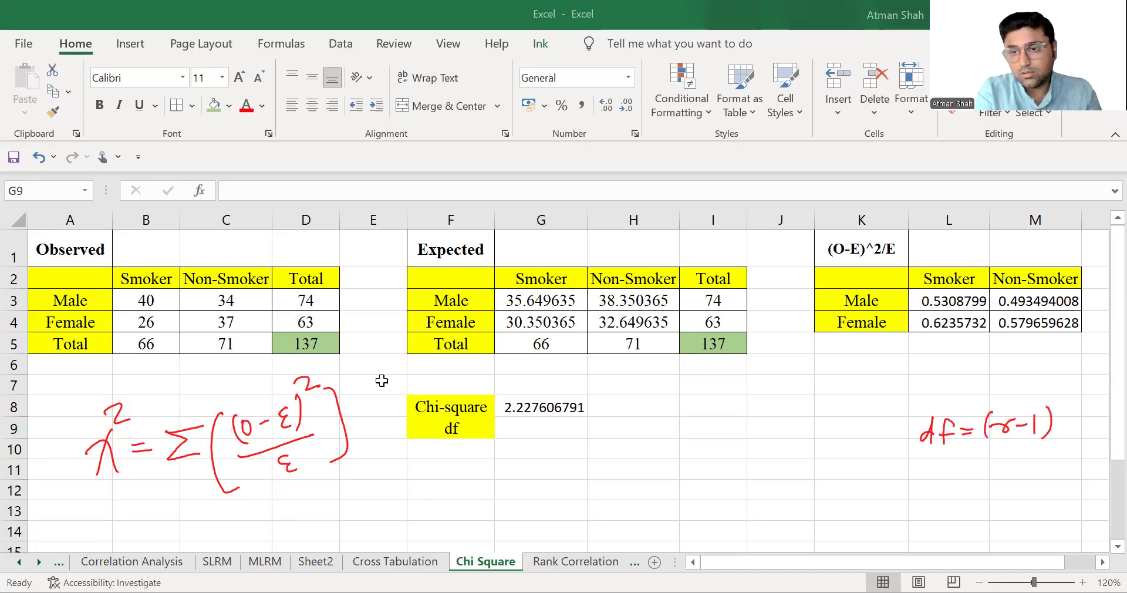
{"action": "mouse_move", "coordinate": [1063, 409]}
{"action": "left_mouse_down"}
{"action": "mouse_move", "coordinate": [1060, 431]}
{"action": "mouse_move", "coordinate": [1087, 419]}
{"action": "left_mouse_up"}
{"action": "left_click_drag", "start_coordinate": [1089, 413], "coordinate": [1099, 437]}
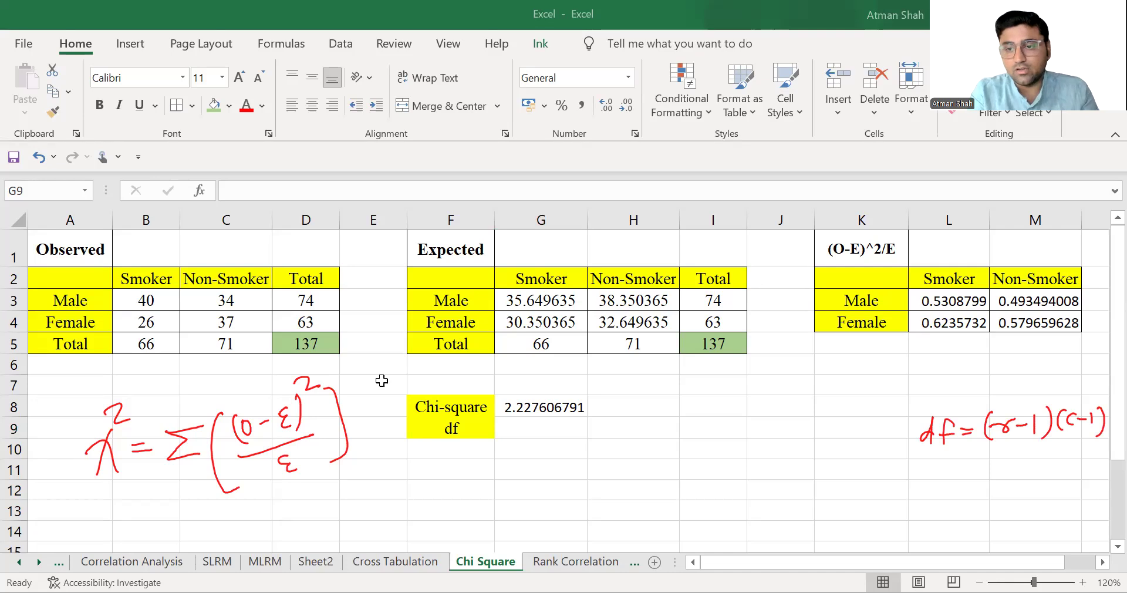
{"action": "left_click_drag", "start_coordinate": [960, 467], "coordinate": [975, 466]}
{"action": "left_click_drag", "start_coordinate": [958, 474], "coordinate": [1031, 479]}
{"action": "mouse_move", "coordinate": [1029, 464]}
{"action": "left_mouse_down"}
{"action": "mouse_move", "coordinate": [1018, 480]}
{"action": "mouse_move", "coordinate": [1044, 475]}
{"action": "left_mouse_up"}
{"action": "left_click_drag", "start_coordinate": [1059, 470], "coordinate": [1070, 468]}
{"action": "left_click_drag", "start_coordinate": [1080, 455], "coordinate": [1076, 484]}
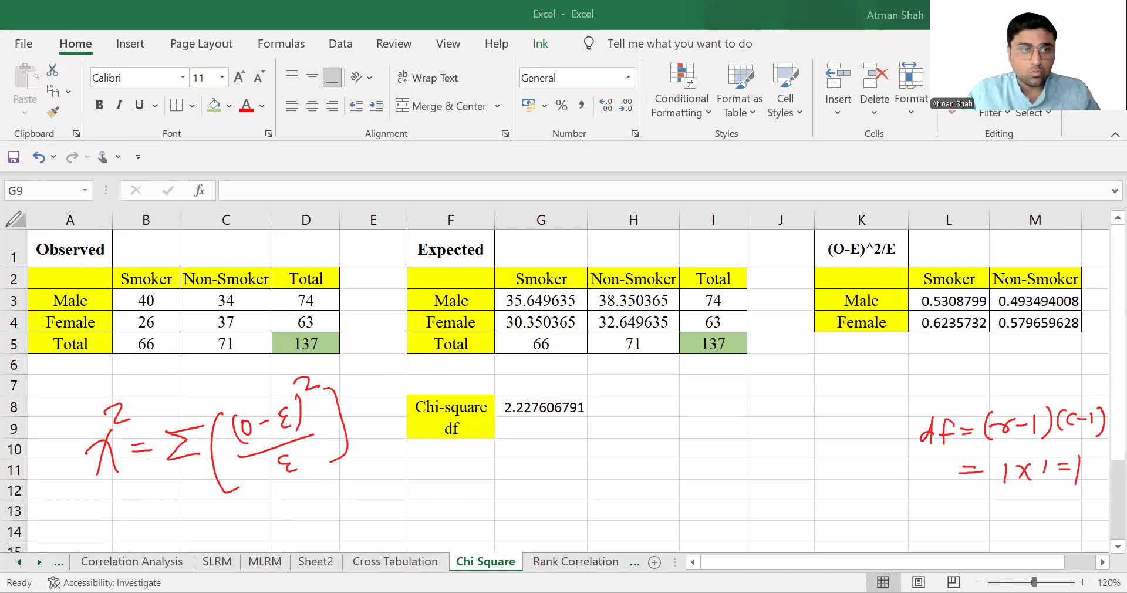
Enter 1 as the degrees of freedom in cell G9.
{"action": "left_click", "coordinate": [534, 431]}
{"action": "type", "text": "1"}
{"action": "key", "text": "Return"}
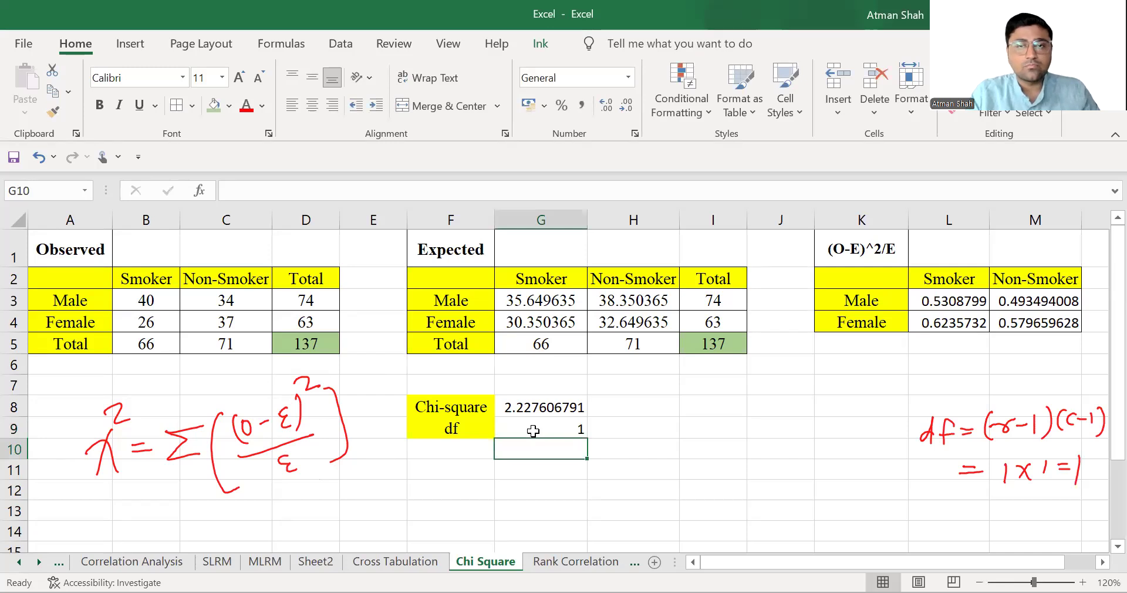
Enter the label p-value in cell F11, leaving a blank row below the df label.
{"action": "key", "text": "Down"}
{"action": "key", "text": "Left"}
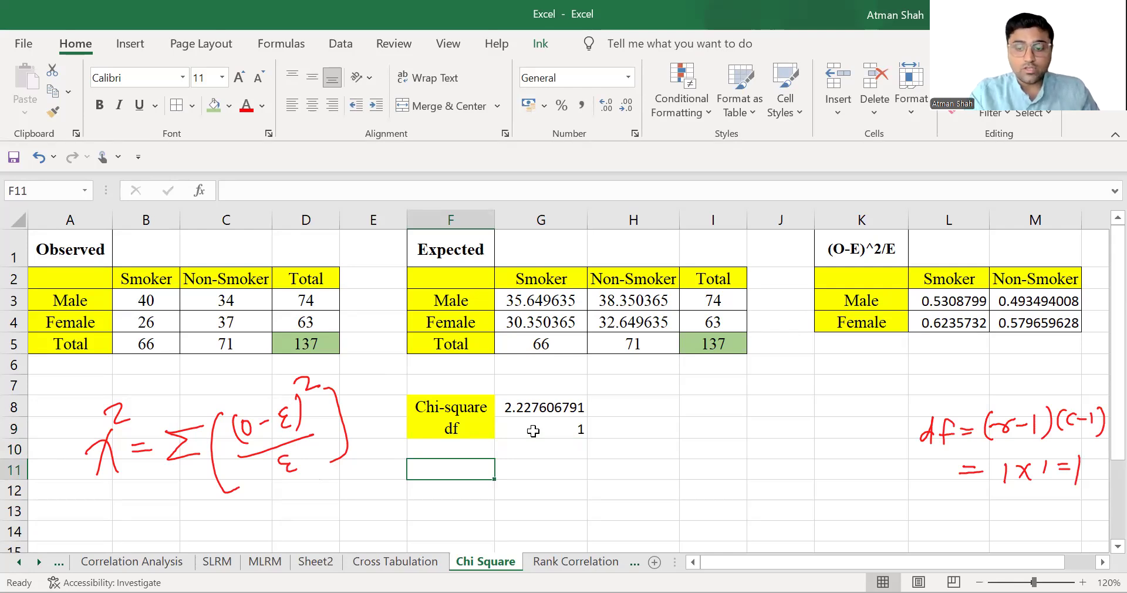
{"action": "type", "text": "="}
{"action": "key", "text": "BackSpace"}
{"action": "type", "text": "p-value"}
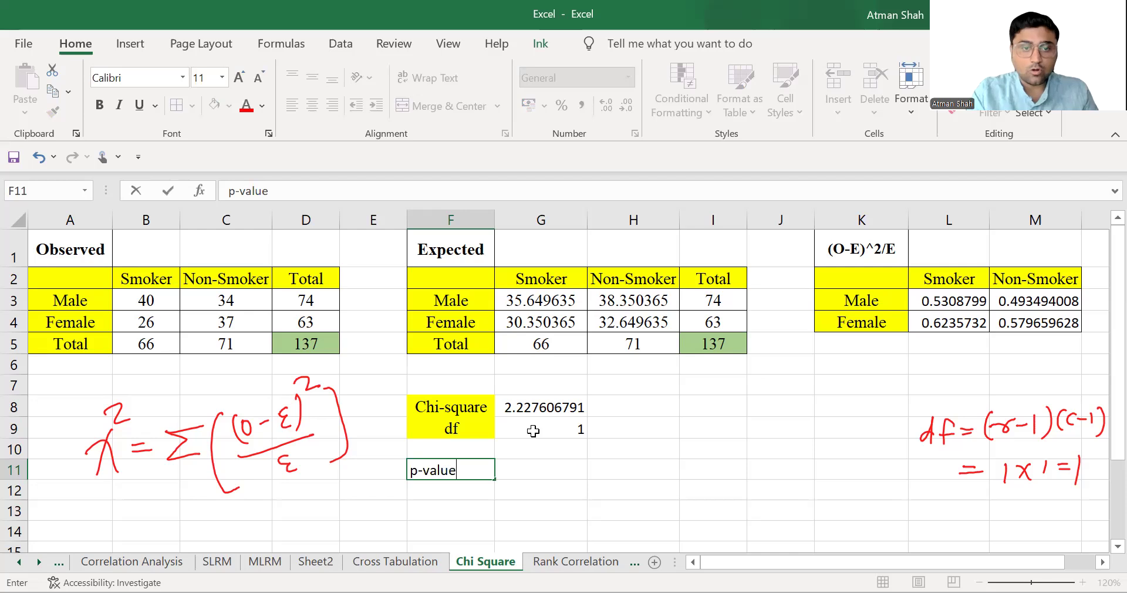
{"action": "key", "text": "Right"}
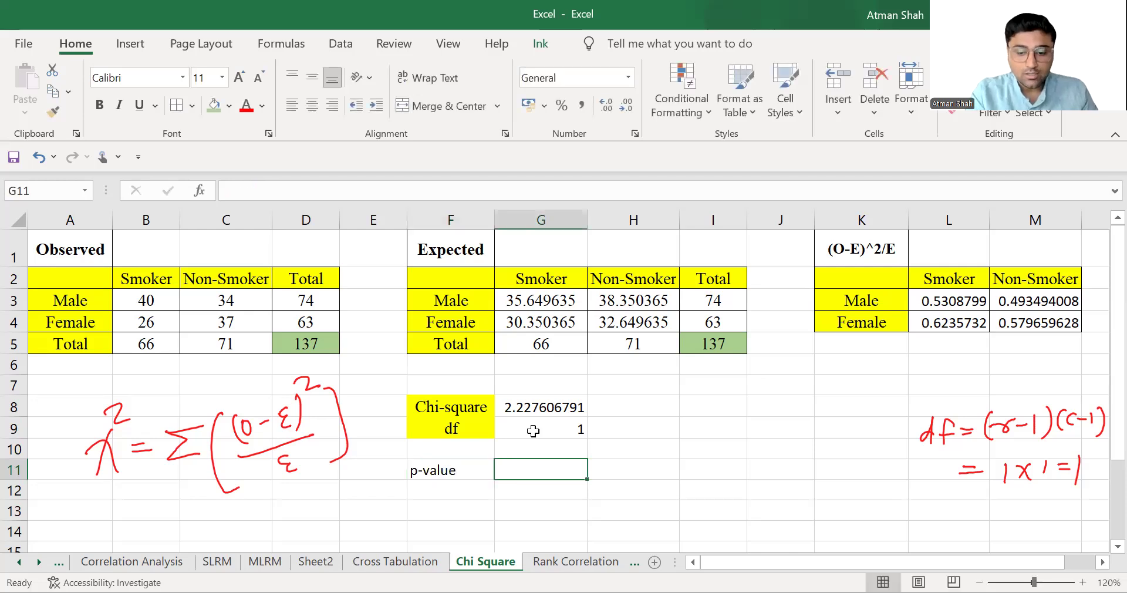
Calculate the right-tailed p-value in cell G11 with the formula =CHISQ.DIST.RT(G8,1).
{"action": "type", "text": "=chisq."}
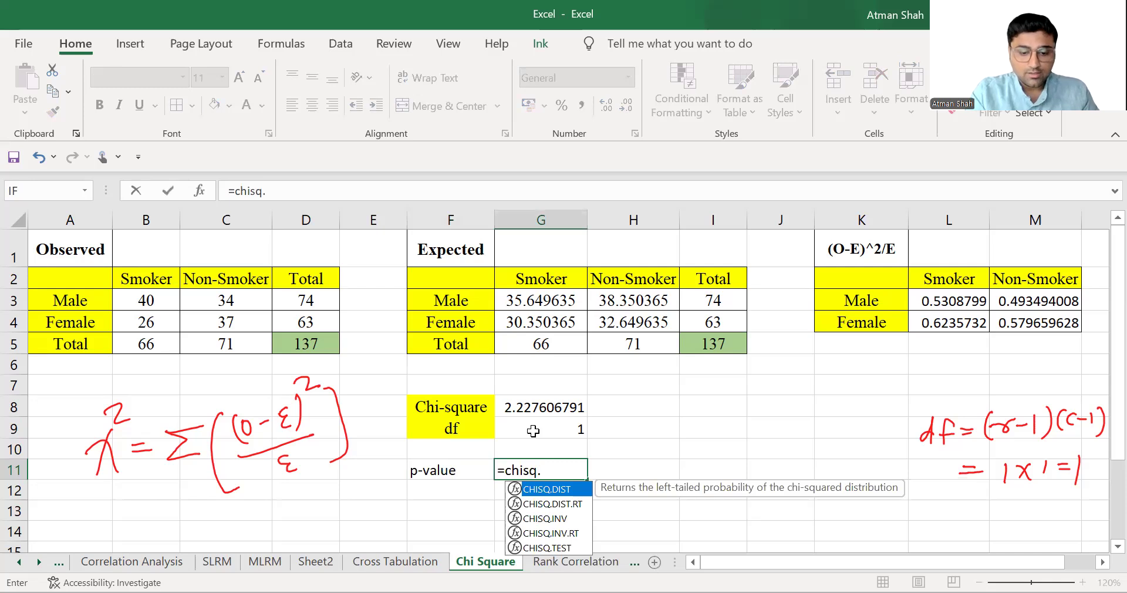
{"action": "type", "text": "dist"}
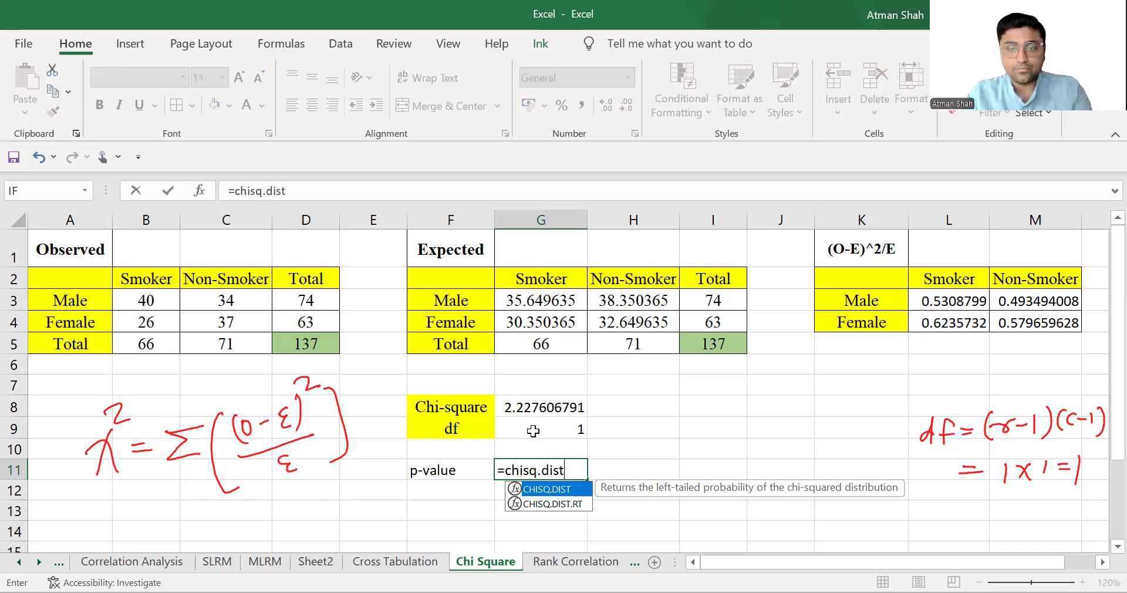
{"action": "type", "text": "("}
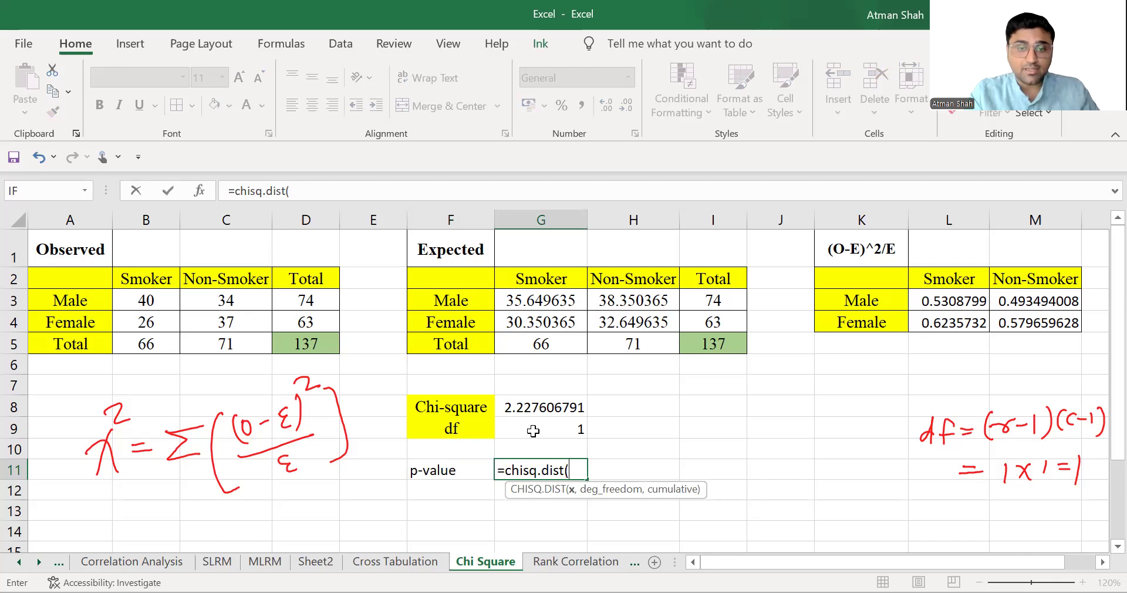
{"action": "key", "text": "BackSpace"}
{"action": "key", "text": "BackSpace"}
{"action": "key", "text": "BackSpace"}
{"action": "key", "text": "BackSpace"}
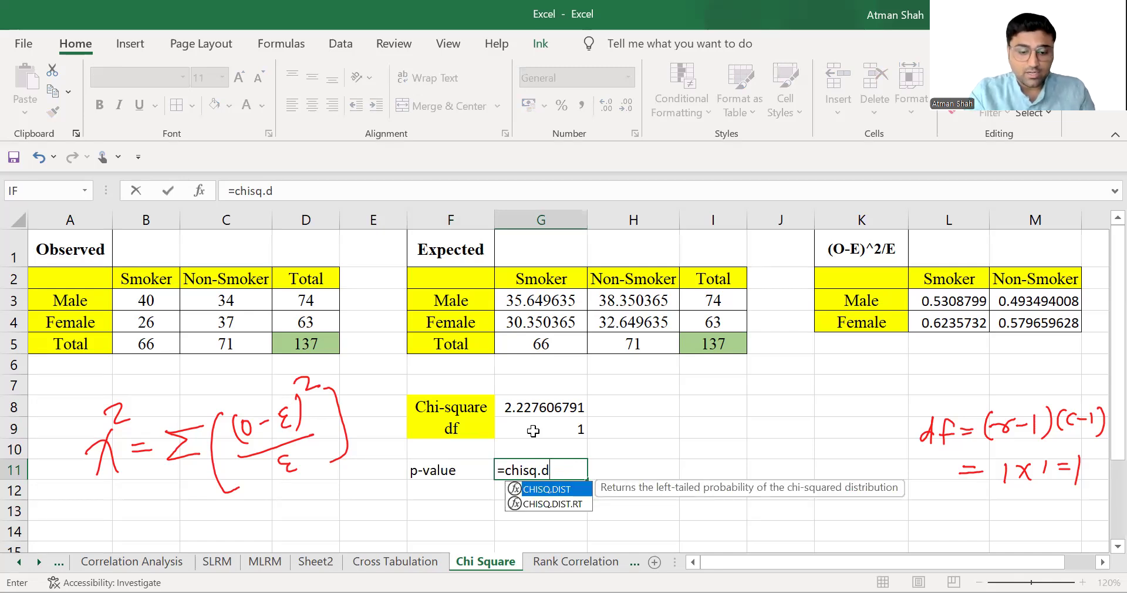
{"action": "type", "text": "ist"}
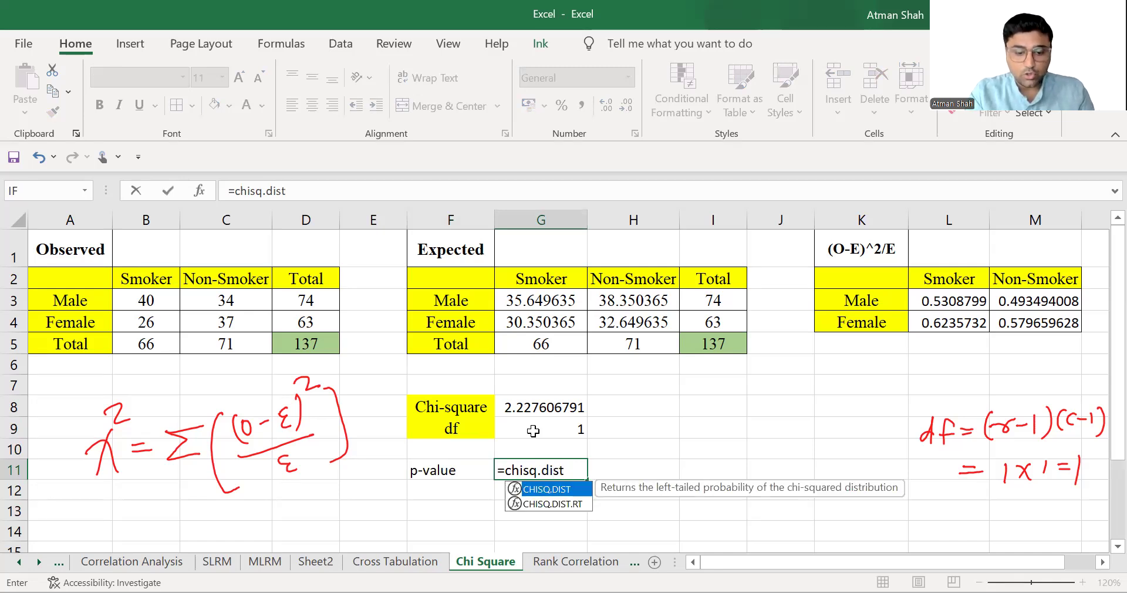
{"action": "type", "text": ".rt"}
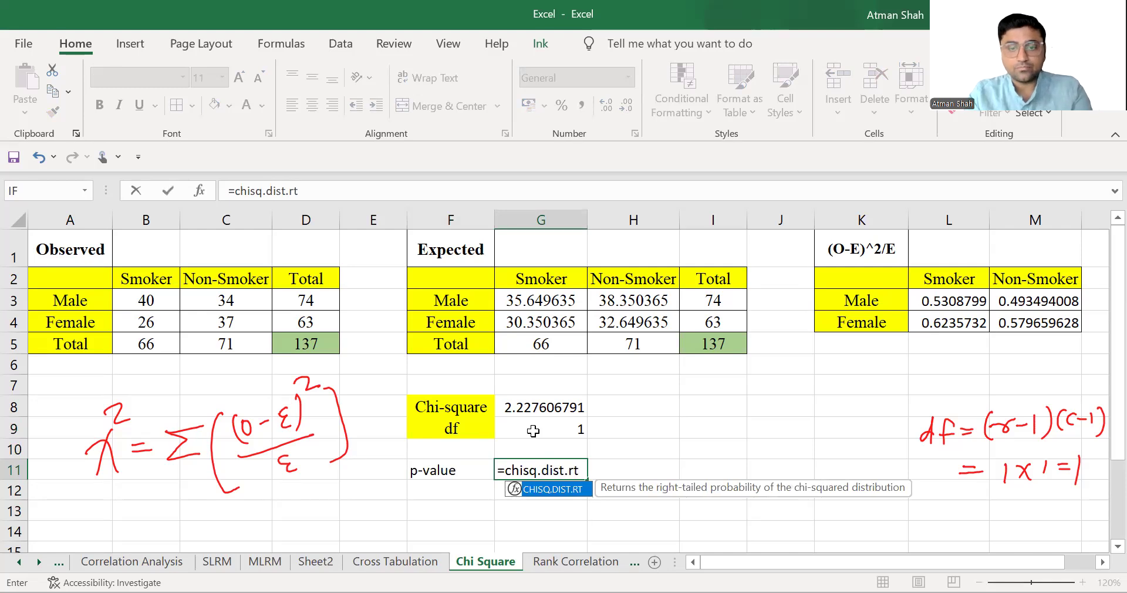
{"action": "type", "text": "("}
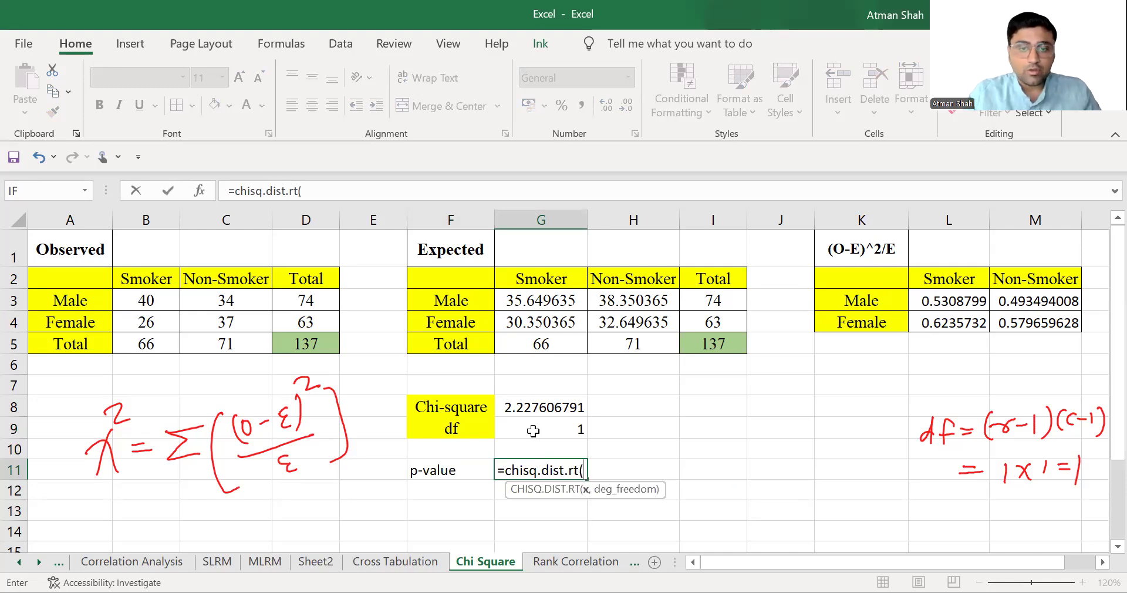
{"action": "left_click", "coordinate": [536, 406]}
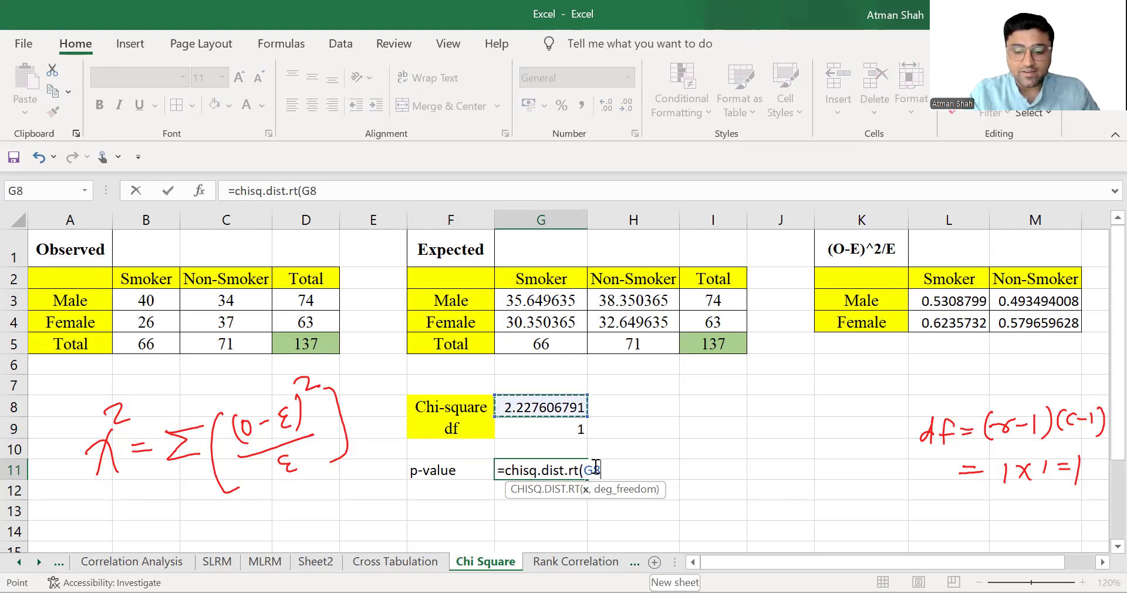
{"action": "type", "text": ",1"}
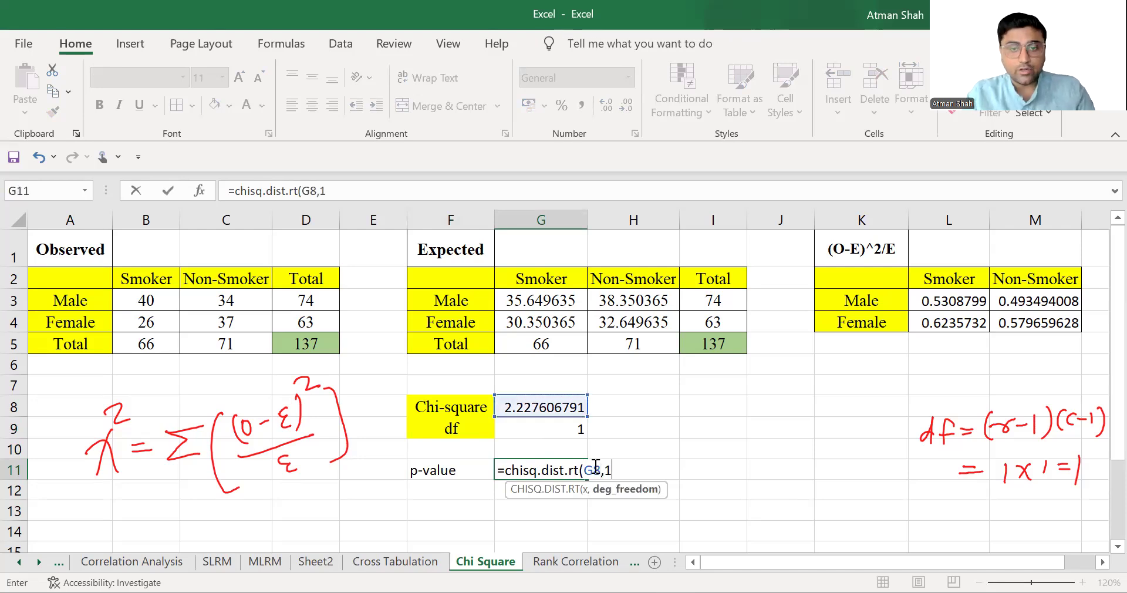
{"action": "type", "text": ")"}
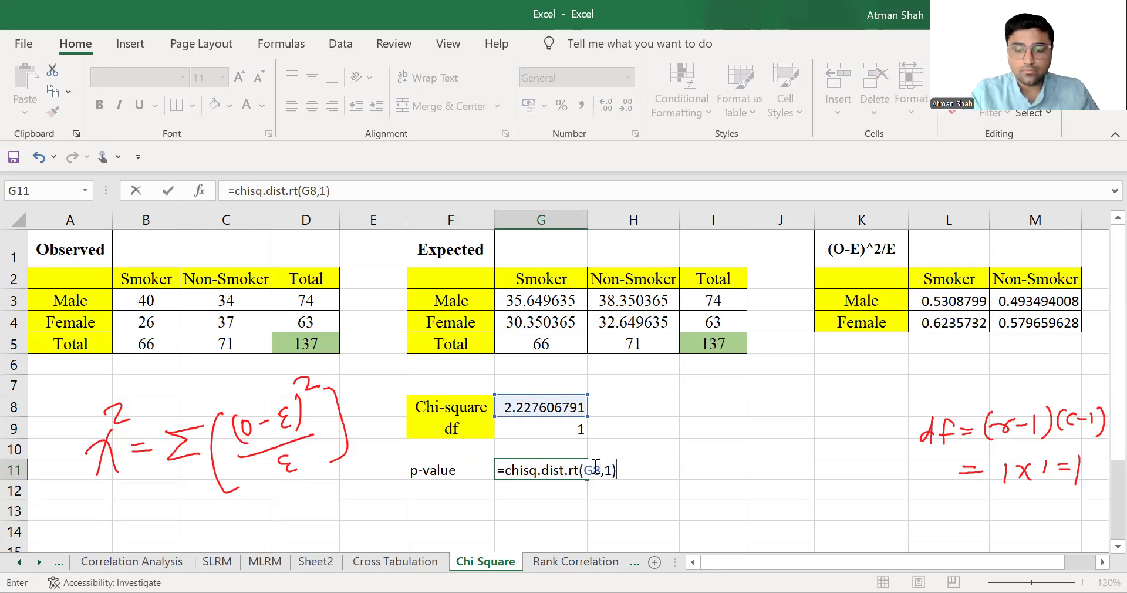
{"action": "key", "text": "Return"}
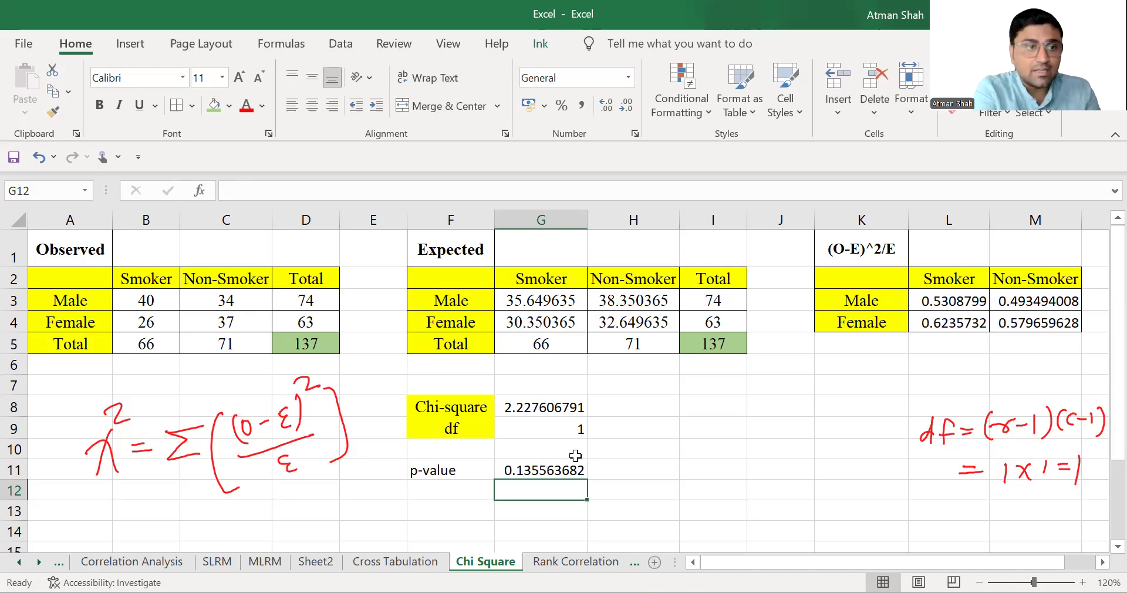
Handwrite the comparison > 0.05 in red ink beside the p-value in row 11 and underline 0.05.
{"action": "mouse_move", "coordinate": [600, 459]}
{"action": "left_mouse_down"}
{"action": "mouse_move", "coordinate": [601, 478]}
{"action": "mouse_move", "coordinate": [629, 476]}
{"action": "mouse_move", "coordinate": [636, 461]}
{"action": "mouse_move", "coordinate": [681, 476]}
{"action": "mouse_move", "coordinate": [707, 453]}
{"action": "left_mouse_up"}
{"action": "left_click", "coordinate": [651, 470]}
{"action": "left_click_drag", "start_coordinate": [621, 485], "coordinate": [714, 484]}
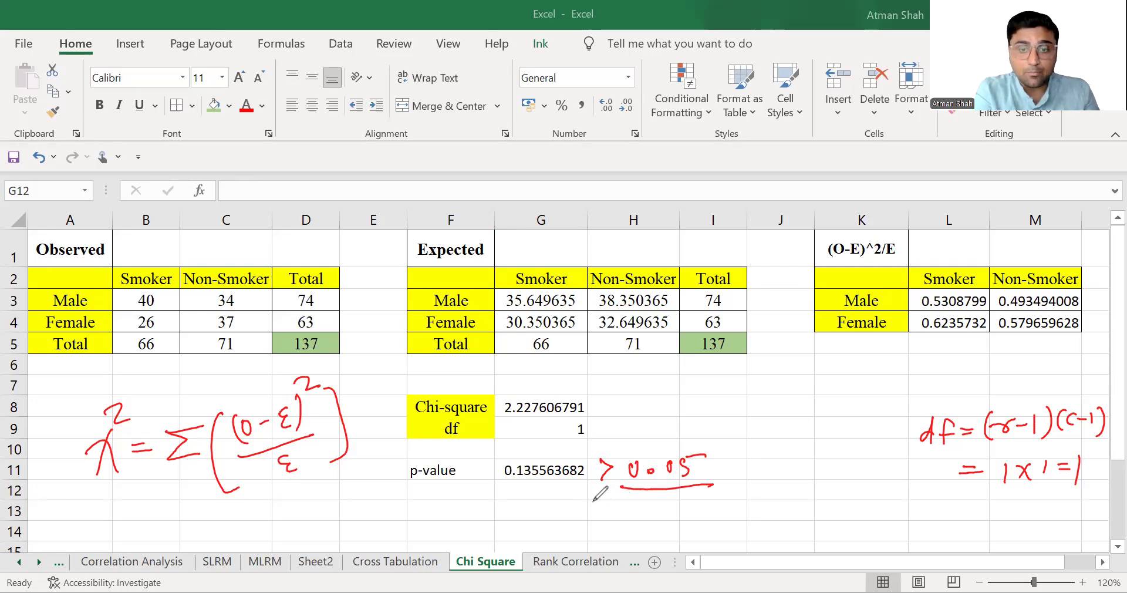
Handwrite the conclusion "we fail to reject H0" in red ink beneath the 0.05 comparison.
{"action": "mouse_move", "coordinate": [619, 509]}
{"action": "left_mouse_down"}
{"action": "mouse_move", "coordinate": [661, 521]}
{"action": "mouse_move", "coordinate": [704, 494]}
{"action": "mouse_move", "coordinate": [724, 518]}
{"action": "left_mouse_up"}
{"action": "mouse_move", "coordinate": [720, 494]}
{"action": "left_mouse_down"}
{"action": "mouse_move", "coordinate": [741, 515]}
{"action": "mouse_move", "coordinate": [771, 519]}
{"action": "left_mouse_up"}
{"action": "left_click_drag", "start_coordinate": [758, 504], "coordinate": [783, 504]}
{"action": "mouse_move", "coordinate": [804, 514]}
{"action": "left_mouse_down"}
{"action": "mouse_move", "coordinate": [831, 504]}
{"action": "mouse_move", "coordinate": [840, 527]}
{"action": "mouse_move", "coordinate": [880, 486]}
{"action": "mouse_move", "coordinate": [910, 514]}
{"action": "left_mouse_up"}
{"action": "mouse_move", "coordinate": [908, 505]}
{"action": "left_mouse_down"}
{"action": "mouse_move", "coordinate": [930, 521]}
{"action": "mouse_move", "coordinate": [908, 518]}
{"action": "left_mouse_up"}
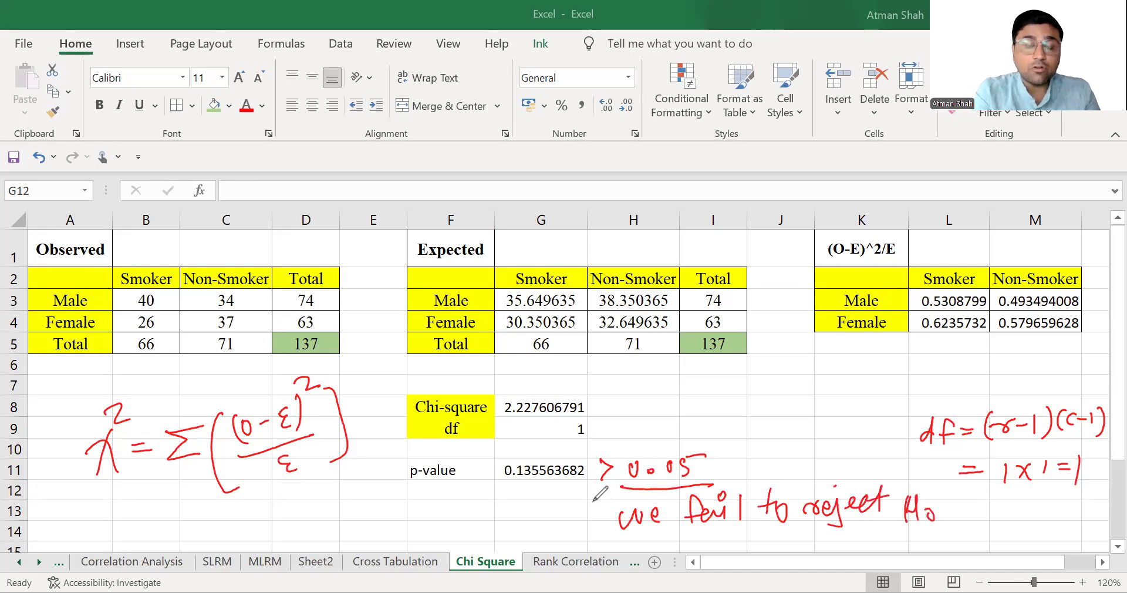